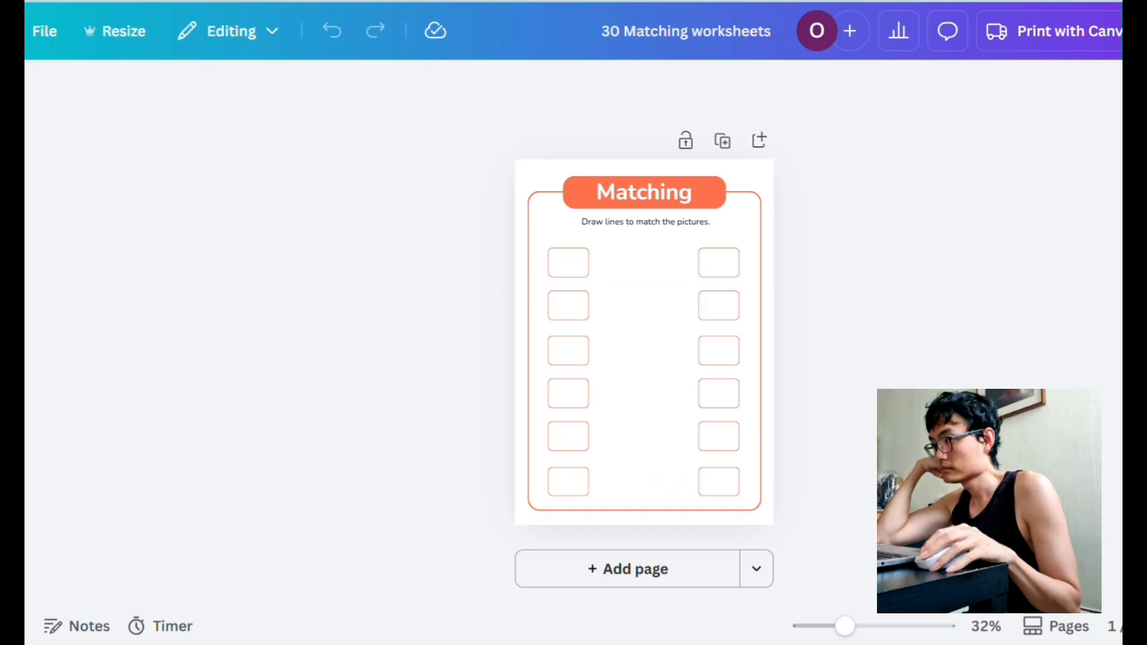
- Search the elements library for "animals" and show all graphics results
click(140, 107)
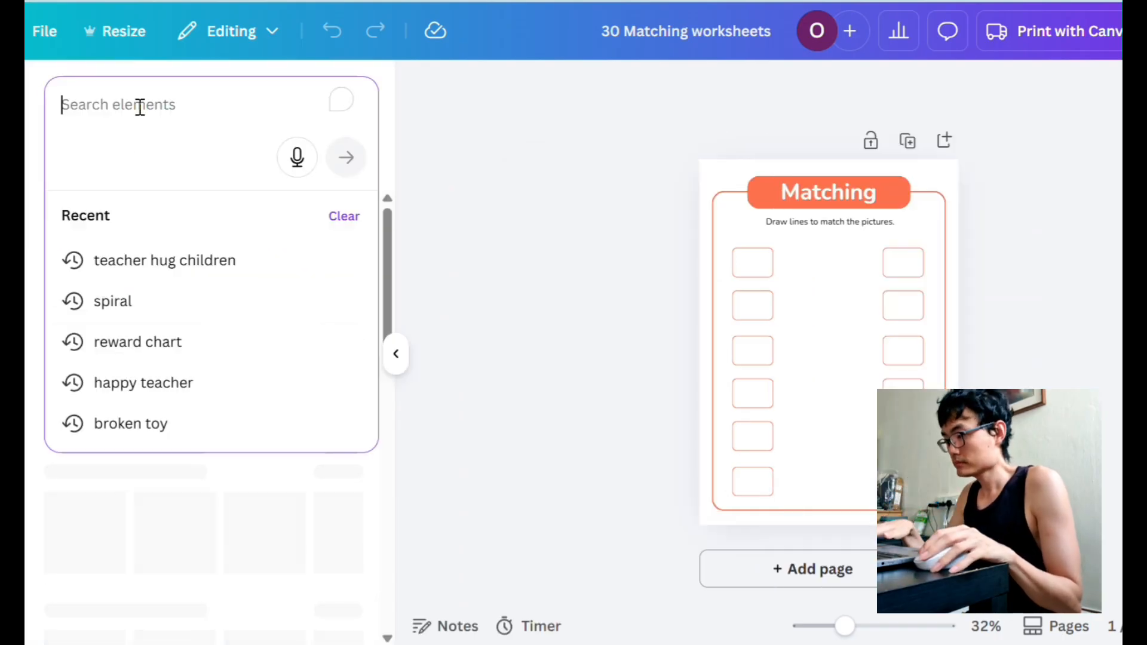
text(animal)
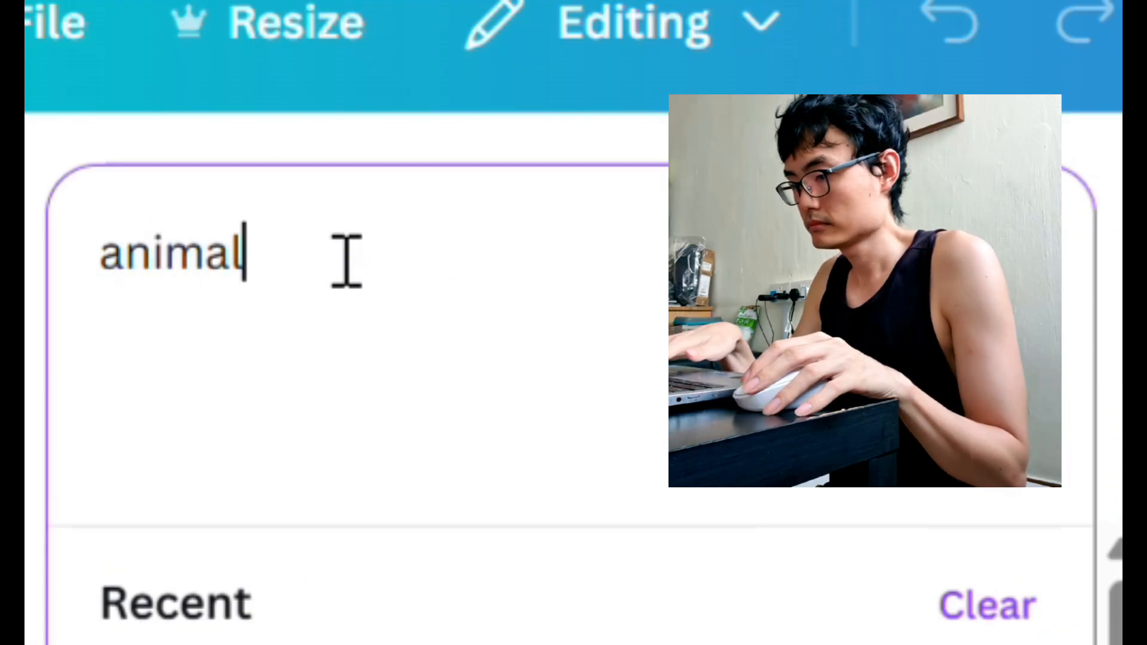
text(s)
key(Return)
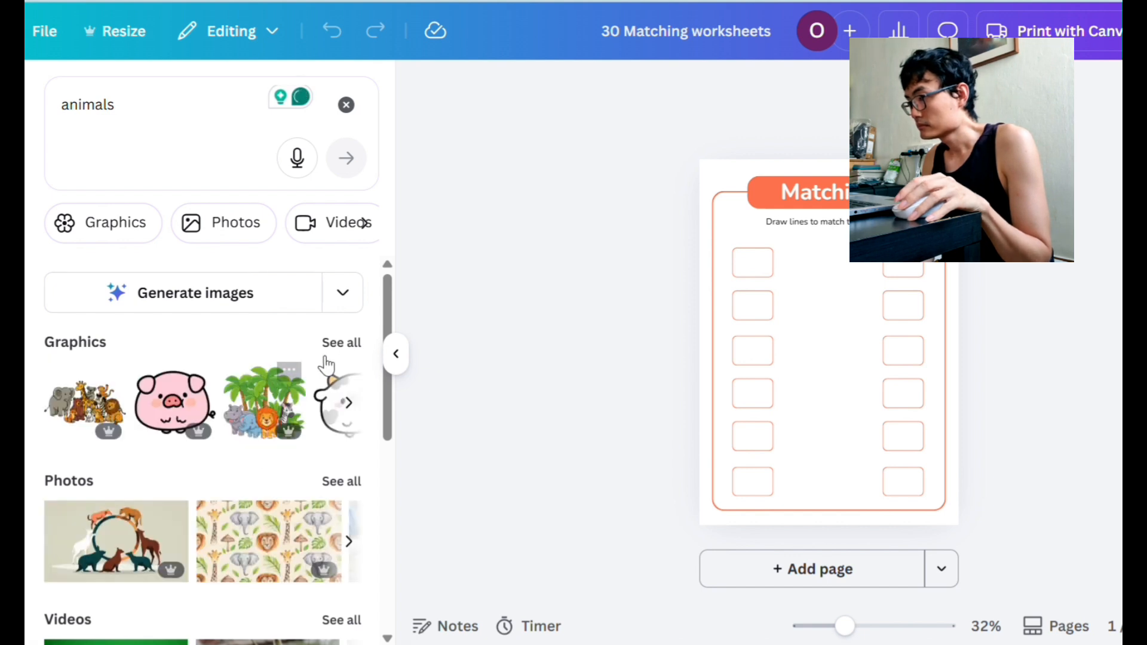
click(349, 345)
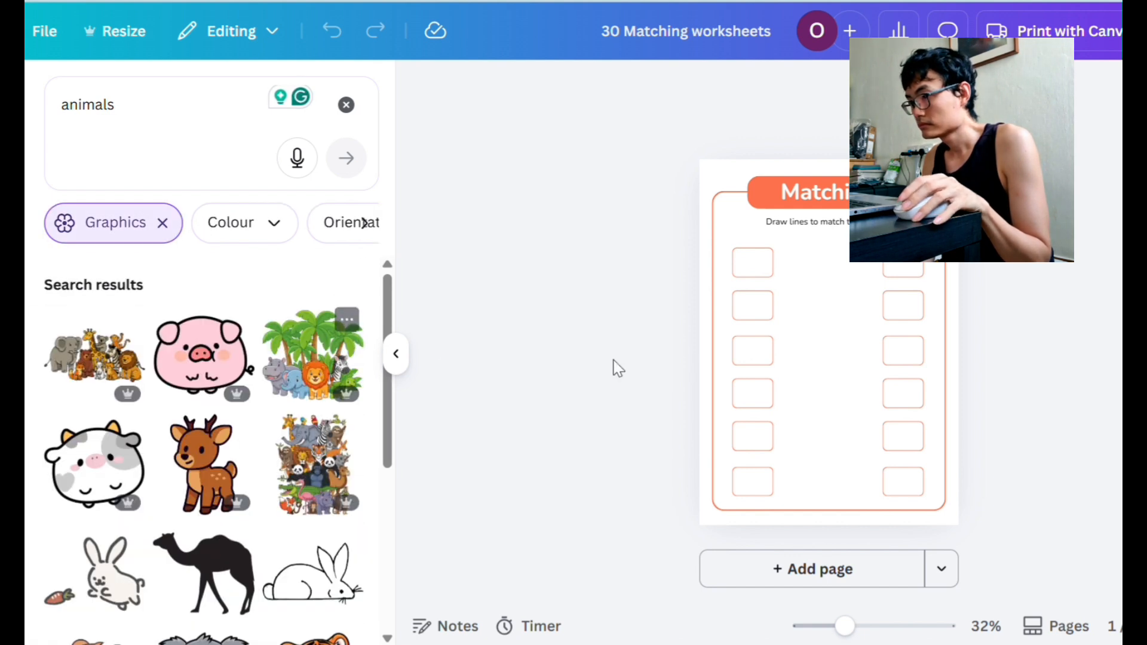
- Add the deer graphic and the recommended fox, hippo, kangaroo and hedgehog graphics to the page
click(204, 476)
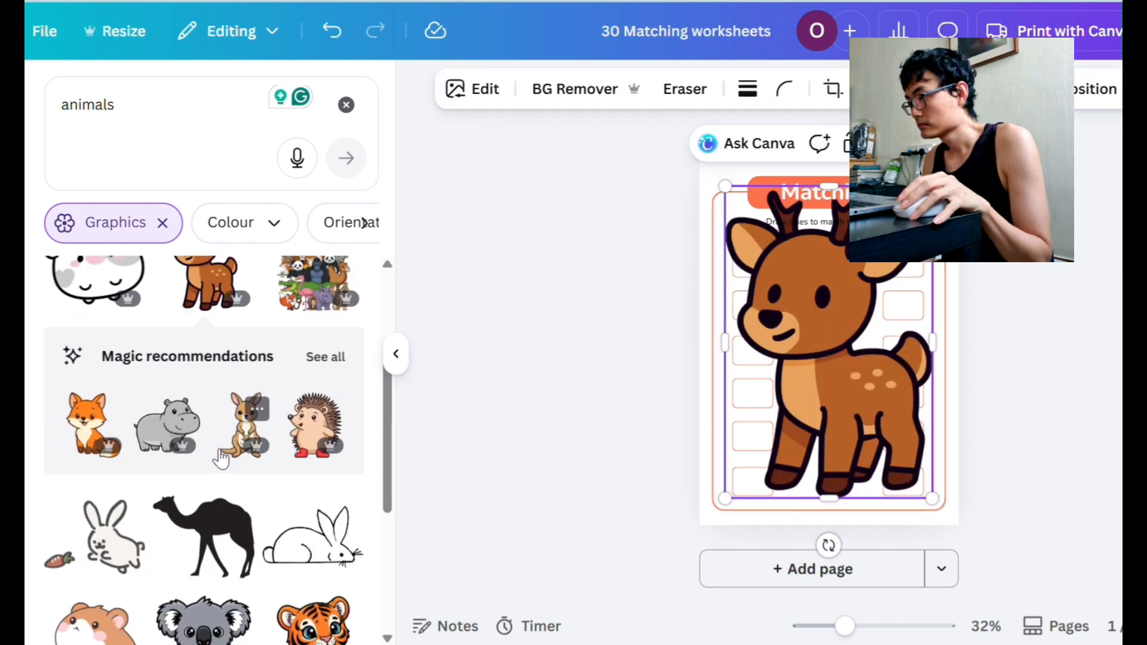
click(72, 429)
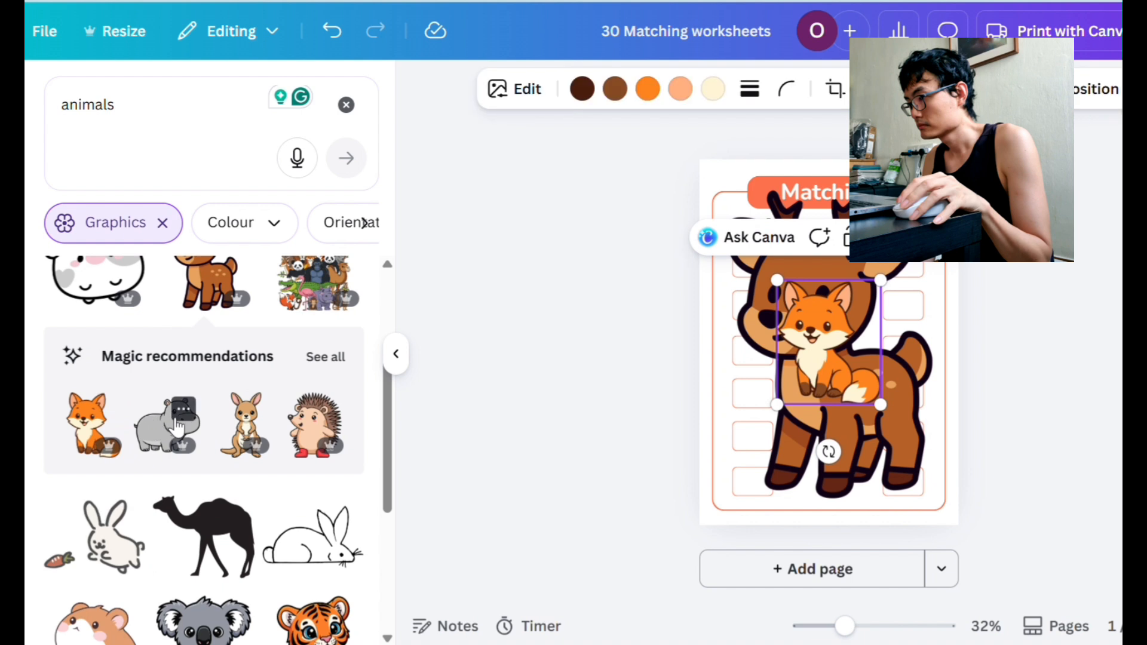
click(183, 409)
click(151, 434)
click(153, 440)
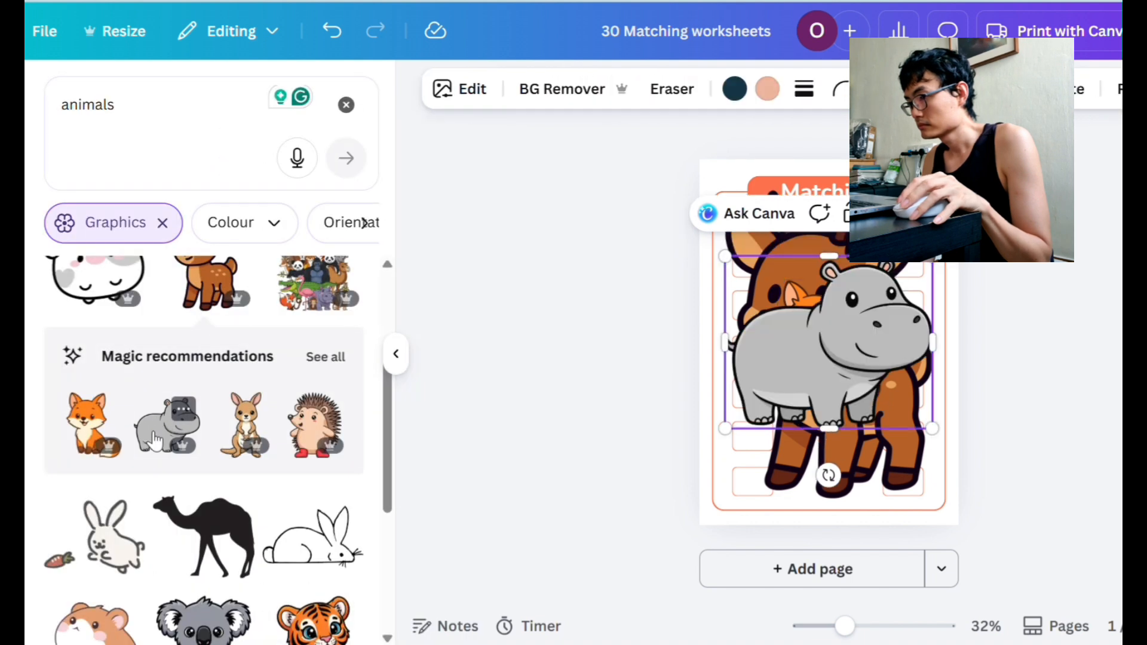
click(247, 434)
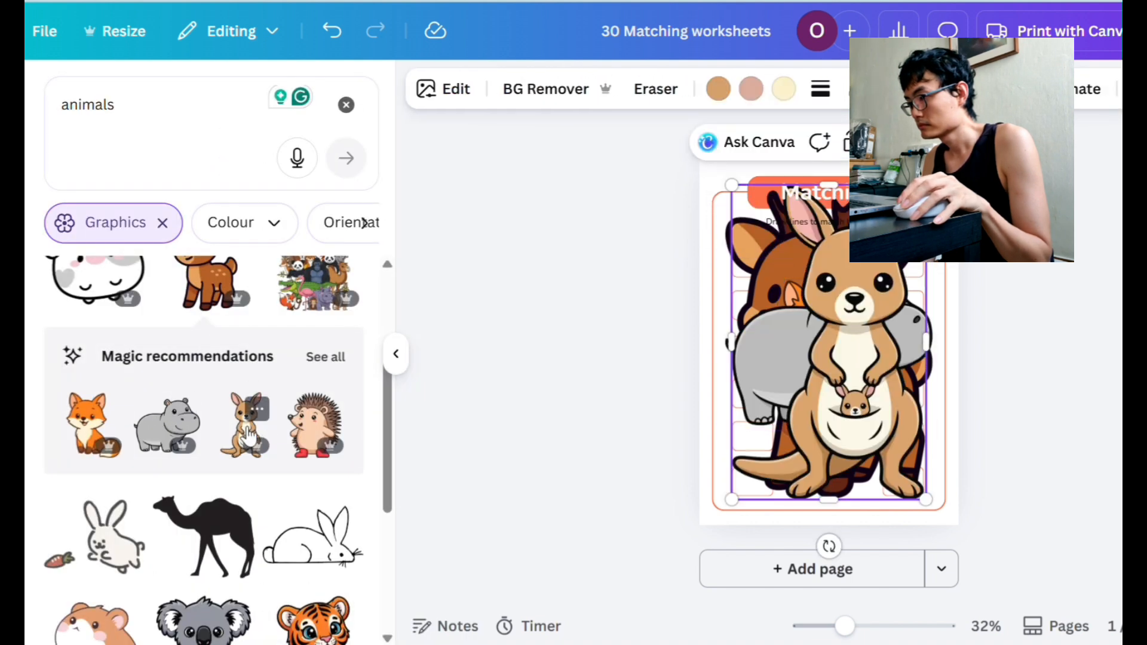
click(314, 428)
- Add the sitting tiger and koala graphics to the worksheet page
scroll(314, 429, down, 2)
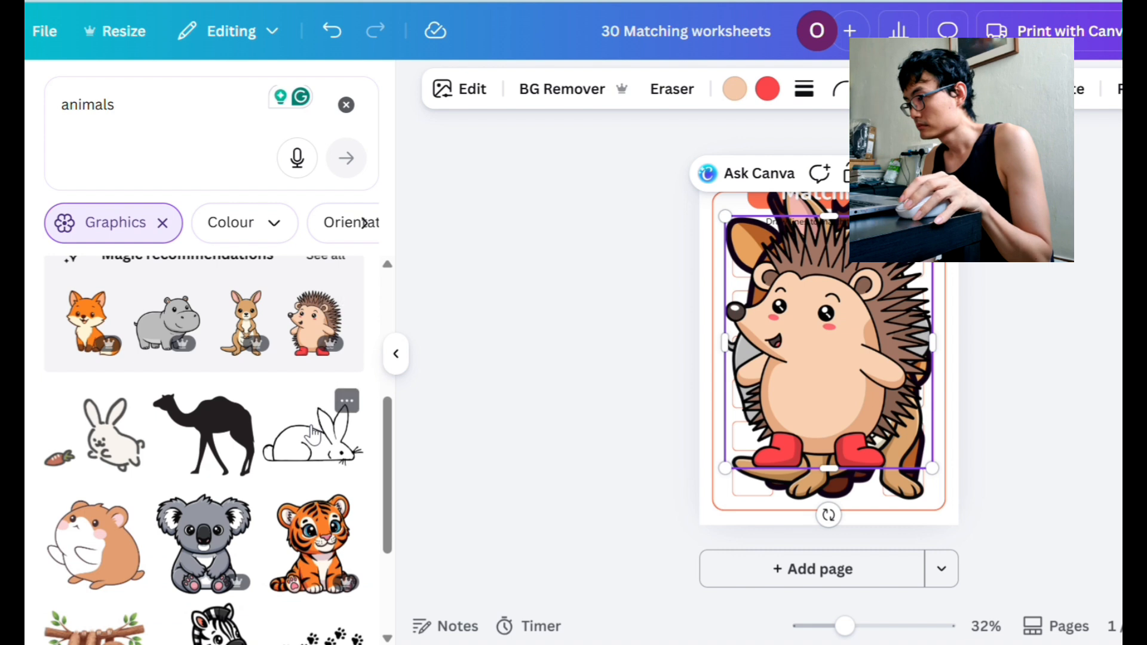
click(317, 541)
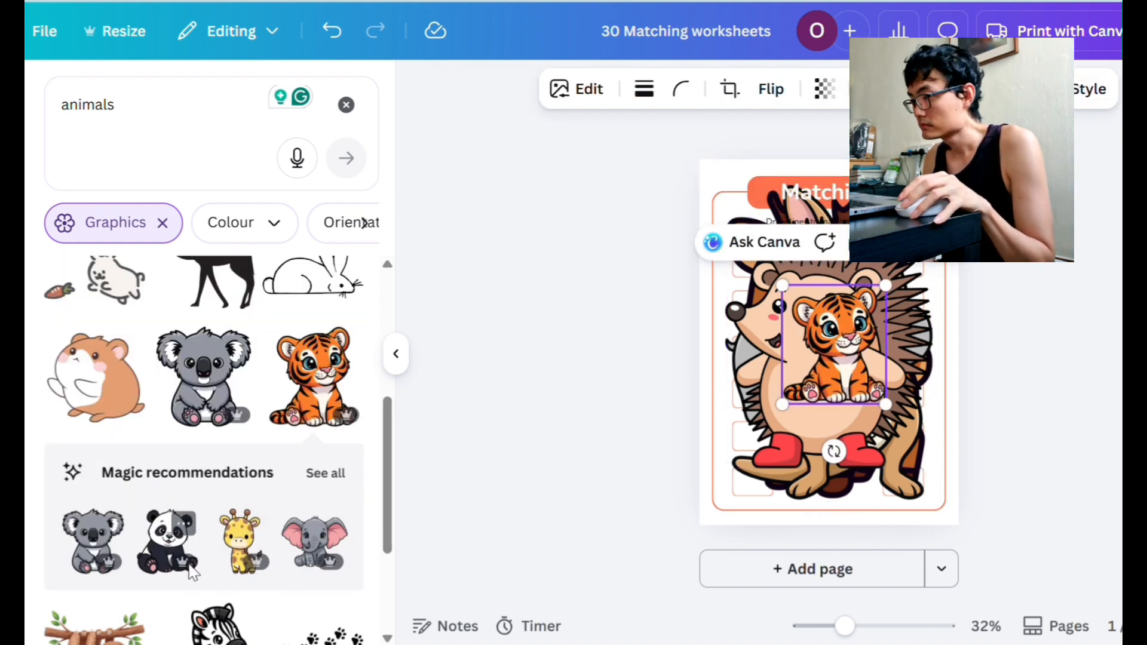
click(200, 382)
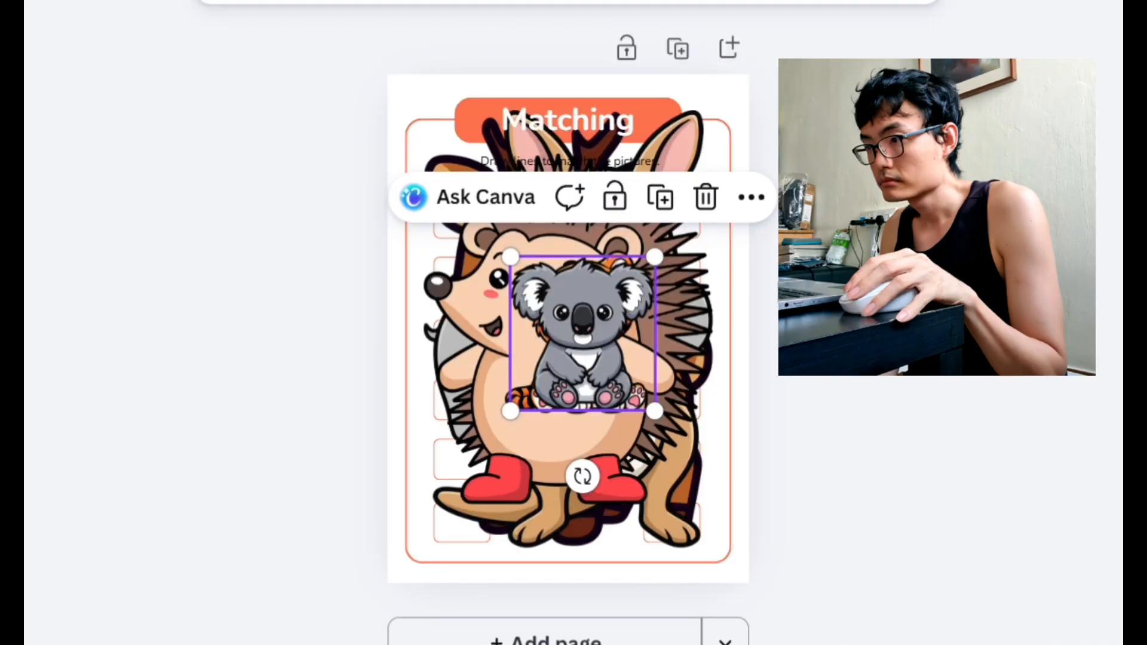
- Move the koala aside and shrink the hedgehog and tiger graphics
drag(850, 333, 848, 345)
drag(593, 330, 552, 392)
click(663, 212)
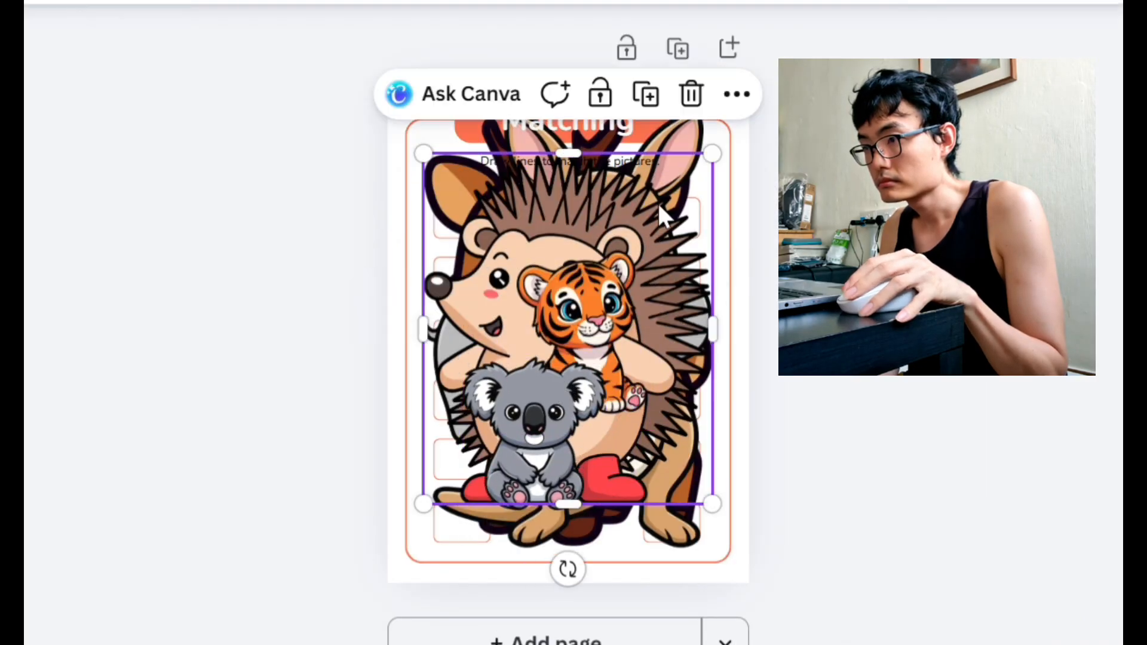
drag(712, 151, 509, 400)
click(613, 293)
drag(647, 251, 587, 321)
- Shrink the kangaroo, hippo, deer and fox graphics so they no longer cover the worksheet
click(644, 226)
drag(703, 111, 541, 372)
click(635, 275)
drag(711, 208, 568, 325)
click(693, 140)
drag(711, 110, 628, 227)
click(556, 308)
drag(670, 190, 602, 276)
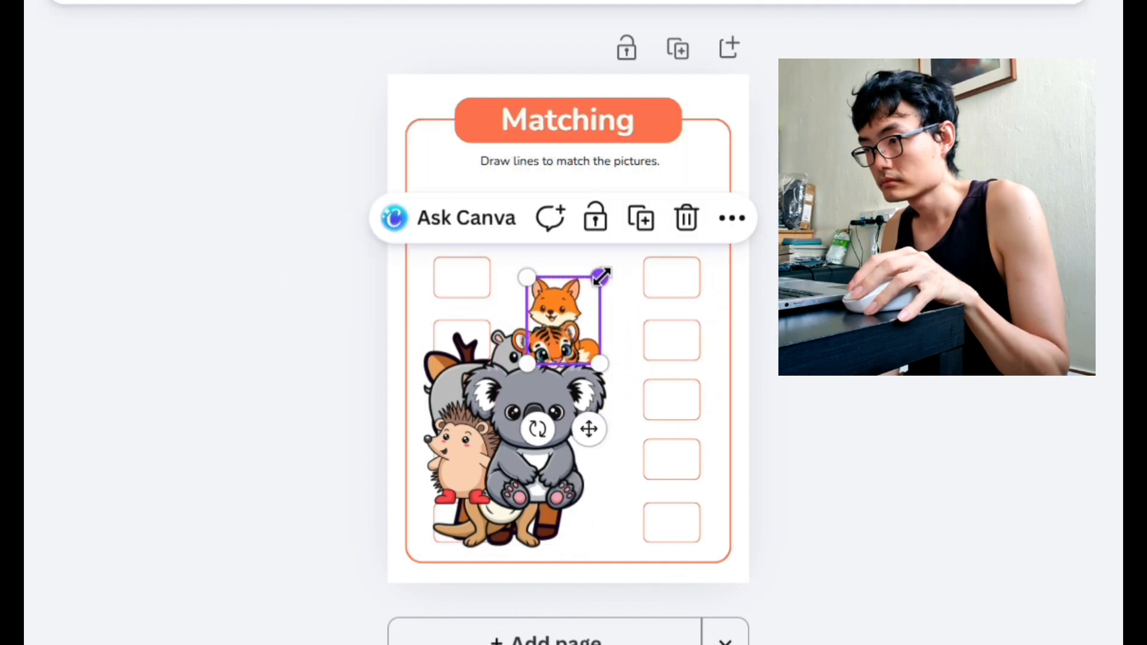
- Place the fox in the first box of the left column, scaled down to fit inside it
scroll(569, 331, up, 5)
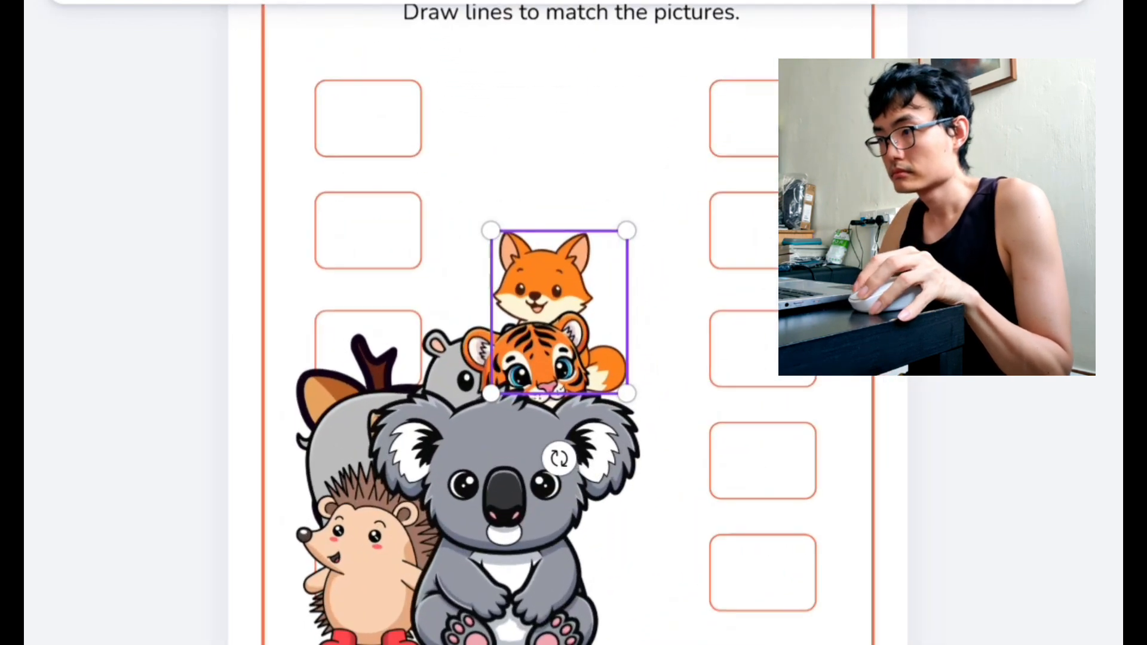
drag(555, 278, 409, 92)
drag(481, 42, 403, 138)
drag(365, 187, 360, 126)
- Shrink the koala and place it in the second box of the left column
drag(525, 430, 675, 177)
drag(793, 131, 584, 358)
drag(550, 394, 367, 234)
- Move the tiger, hippo, hedgehog and kangaroo toward the right column, clear of the left boxes
drag(526, 389, 705, 206)
click(496, 394)
drag(496, 394, 720, 287)
drag(358, 568, 689, 414)
drag(403, 542, 695, 421)
- Scale down the deer and hedgehog and fit them in the third and fourth boxes of the left column
drag(407, 490, 554, 209)
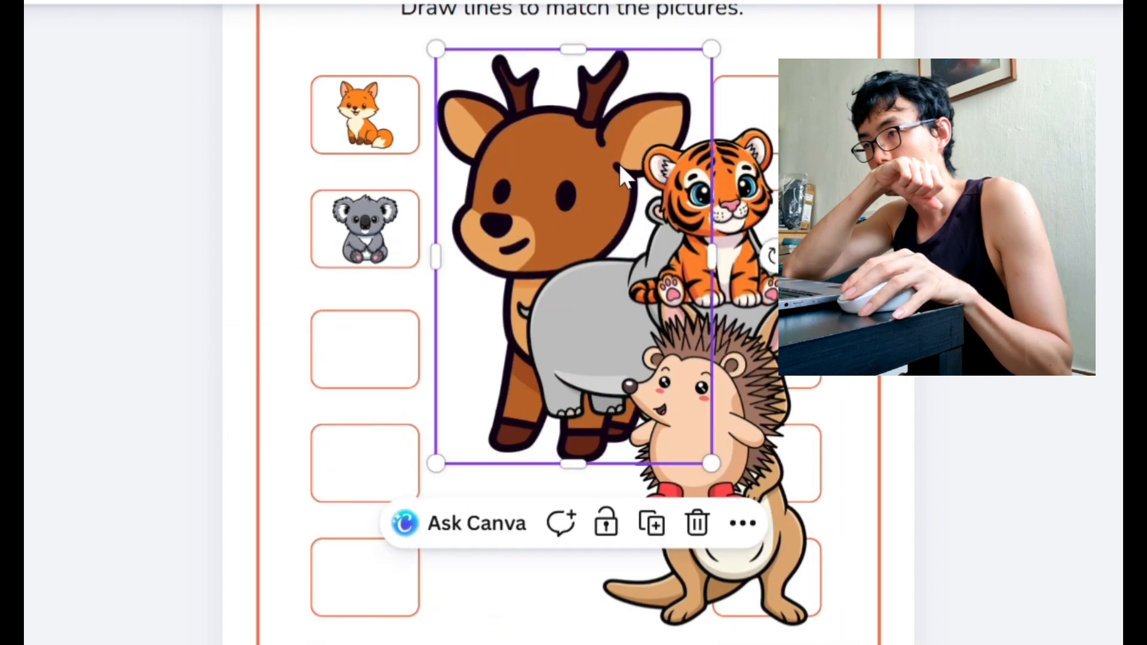
drag(711, 47, 361, 354)
click(729, 351)
drag(776, 312, 358, 453)
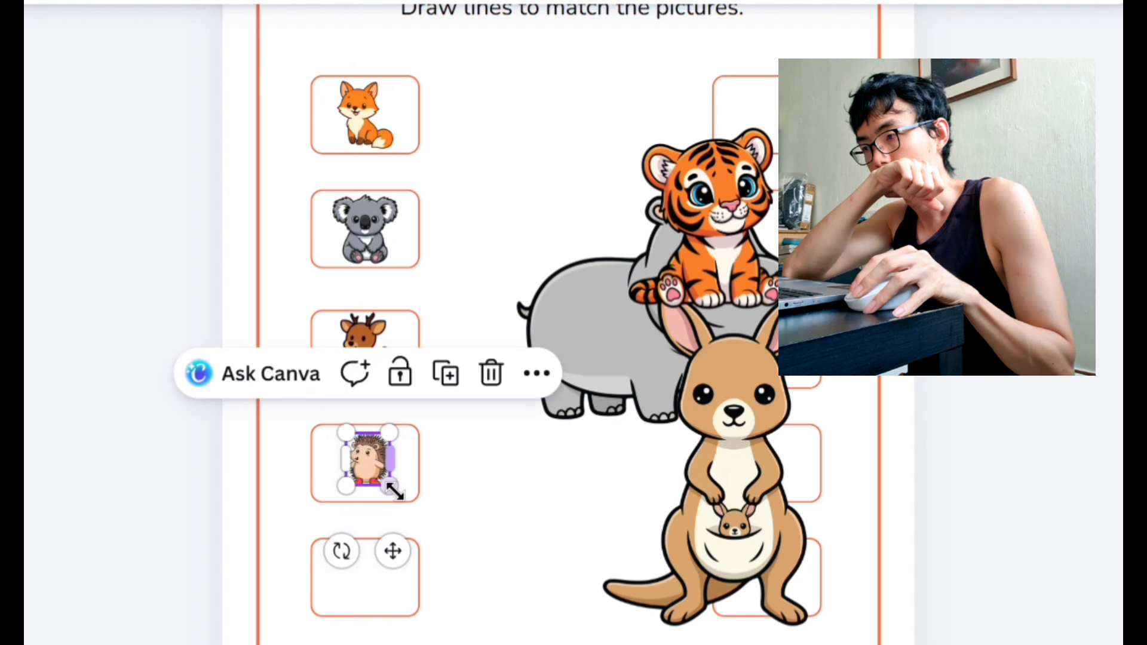
drag(397, 488, 357, 461)
- Shrink the kangaroo and center it in the fifth box of the left column
drag(728, 419, 586, 295)
drag(670, 167, 507, 433)
scroll(492, 464, down, 3)
drag(487, 337, 375, 450)
- Delete the hippo graphic, and fit the scaled-down tiger in the sixth box of the left column
click(653, 187)
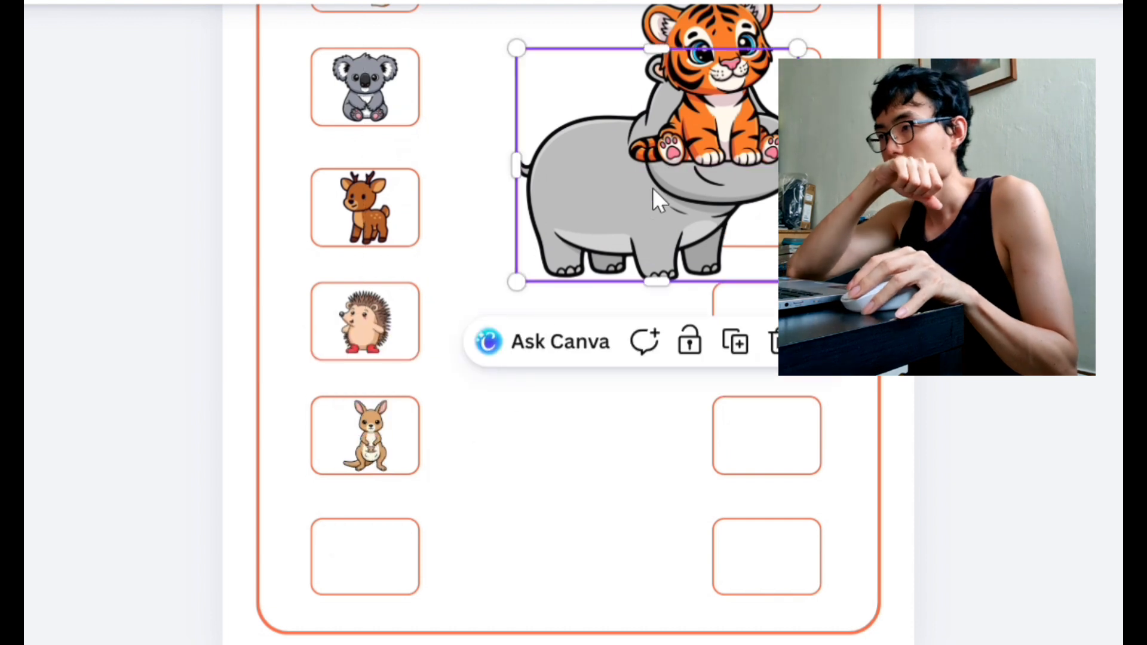
key(Delete)
drag(740, 87, 560, 370)
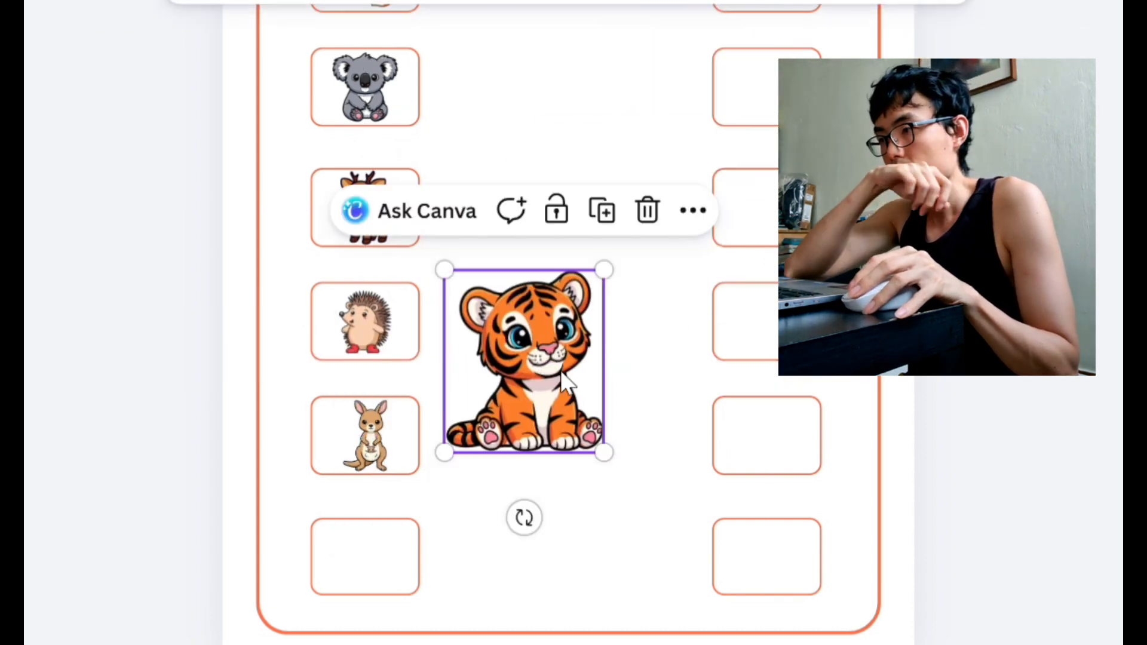
drag(607, 274, 369, 546)
click(554, 348)
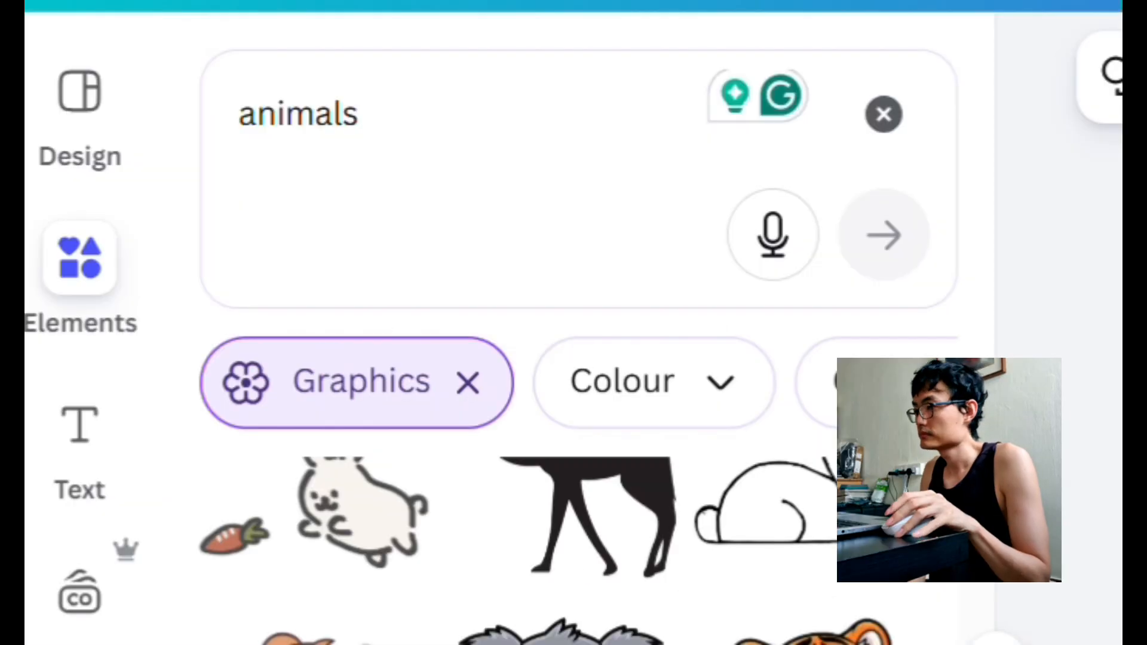
- Add a text box to the worksheet containing the word "Fox"
click(77, 412)
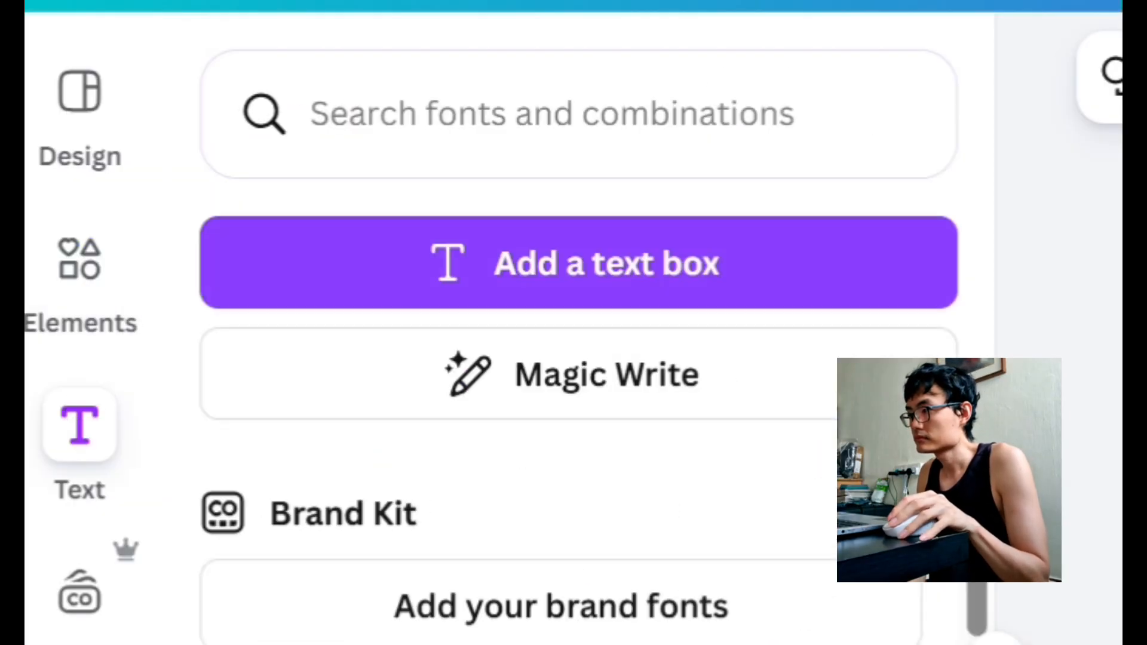
click(562, 297)
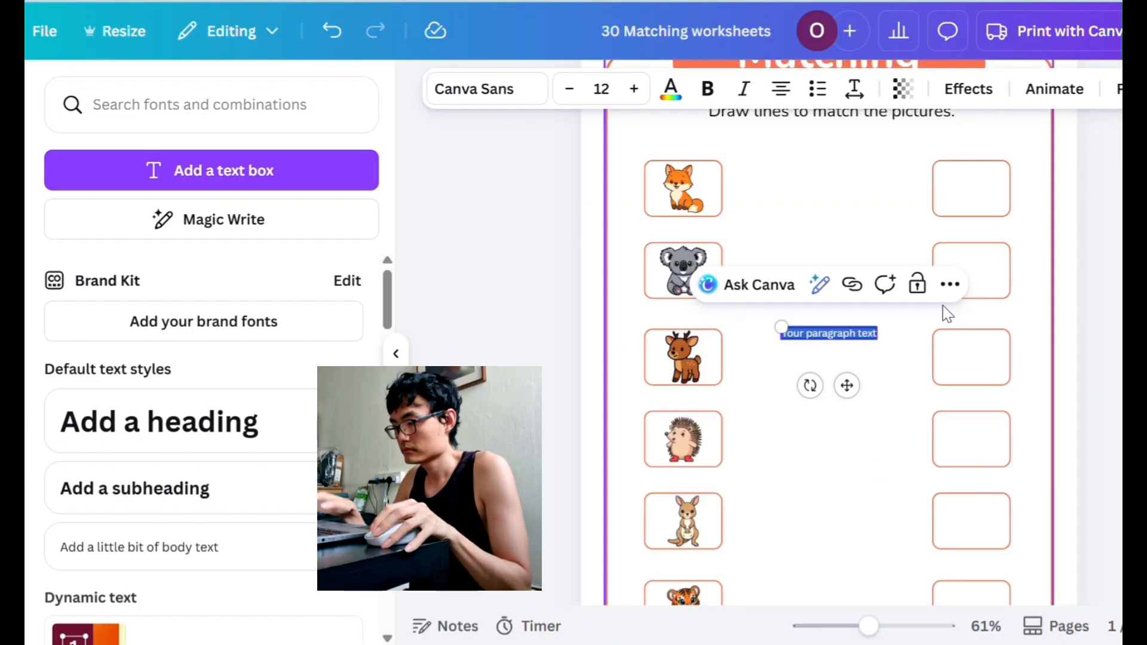
text(Fox)
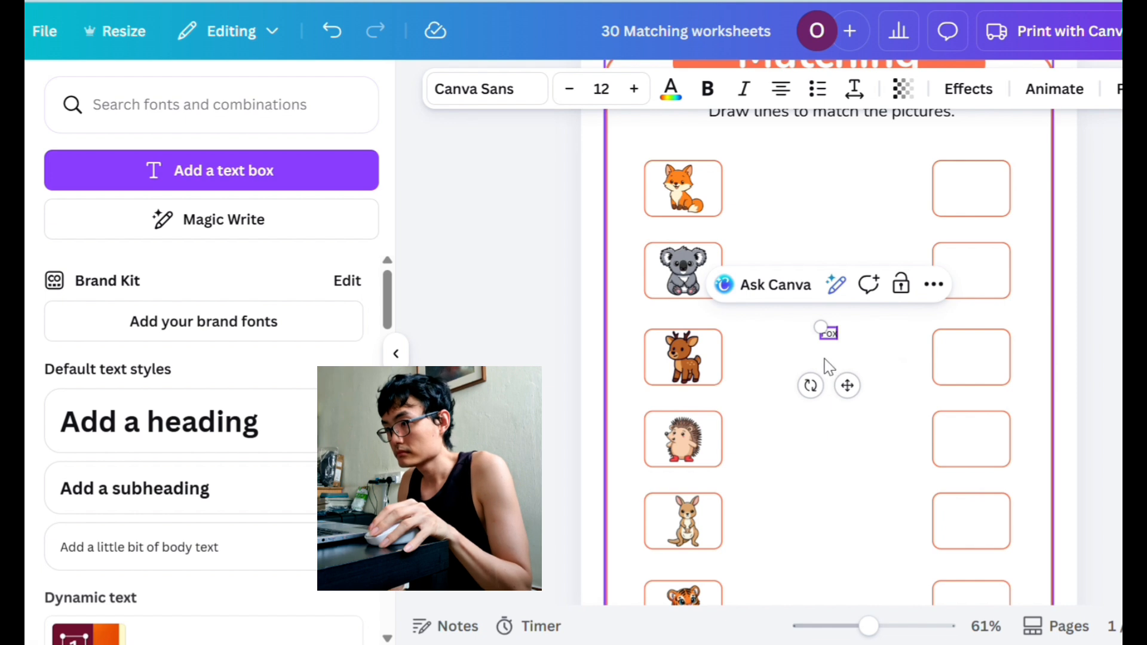
- Search the fonts for "comic" and change the Fox text to Comic Sans
double_click(828, 334)
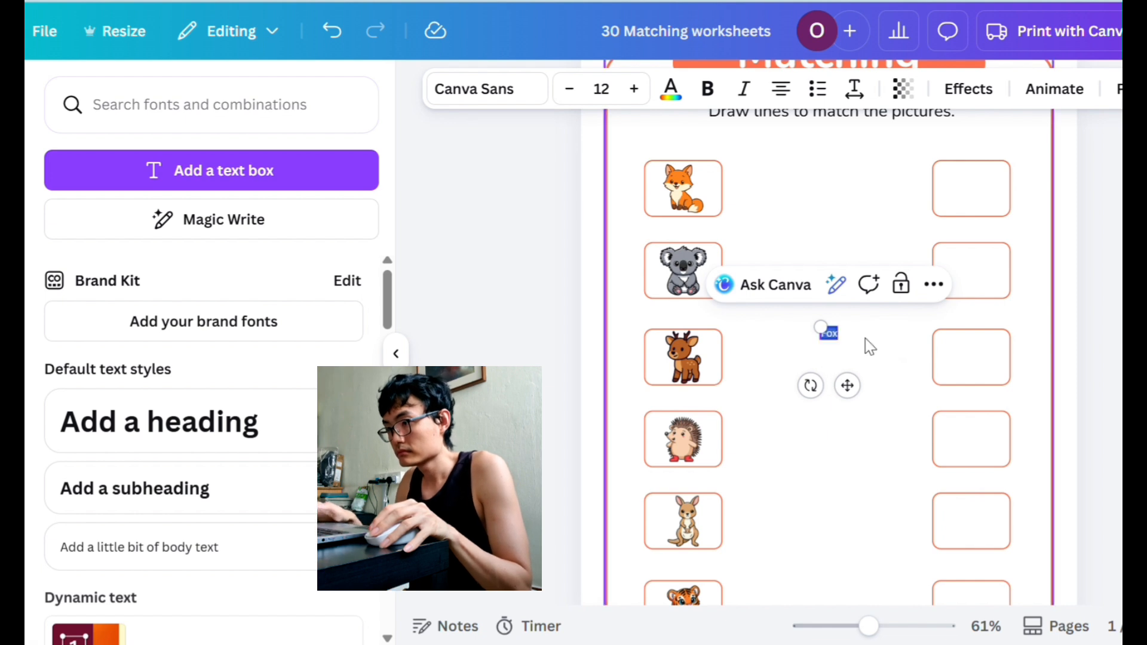
click(489, 90)
scroll(221, 440, down, 7)
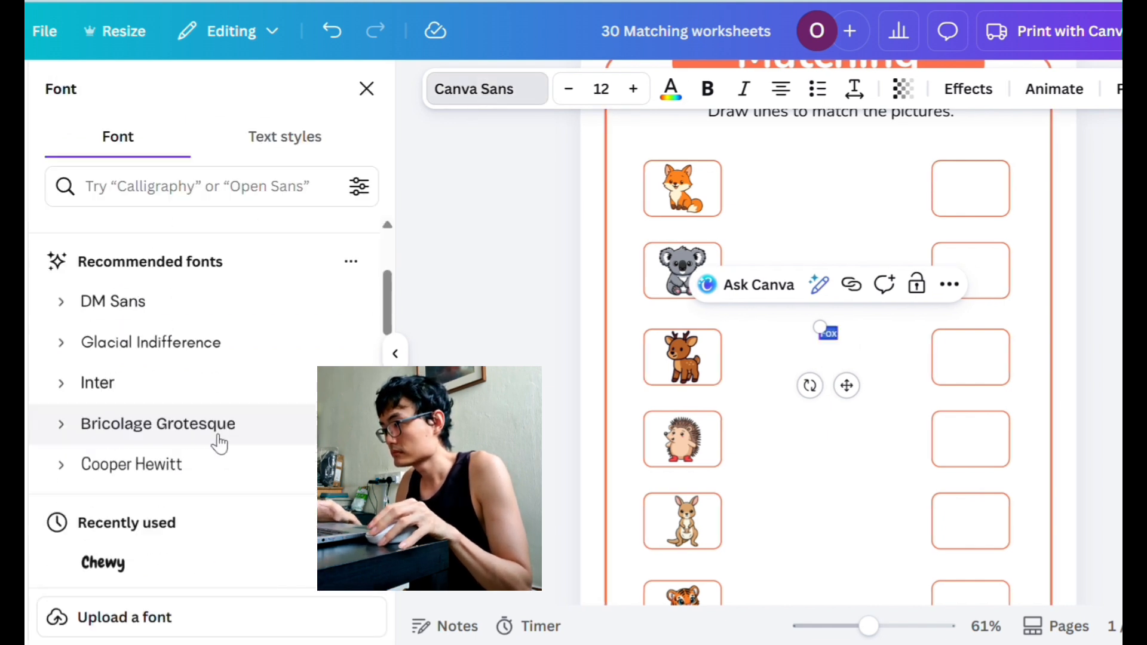
scroll(220, 442, down, 7)
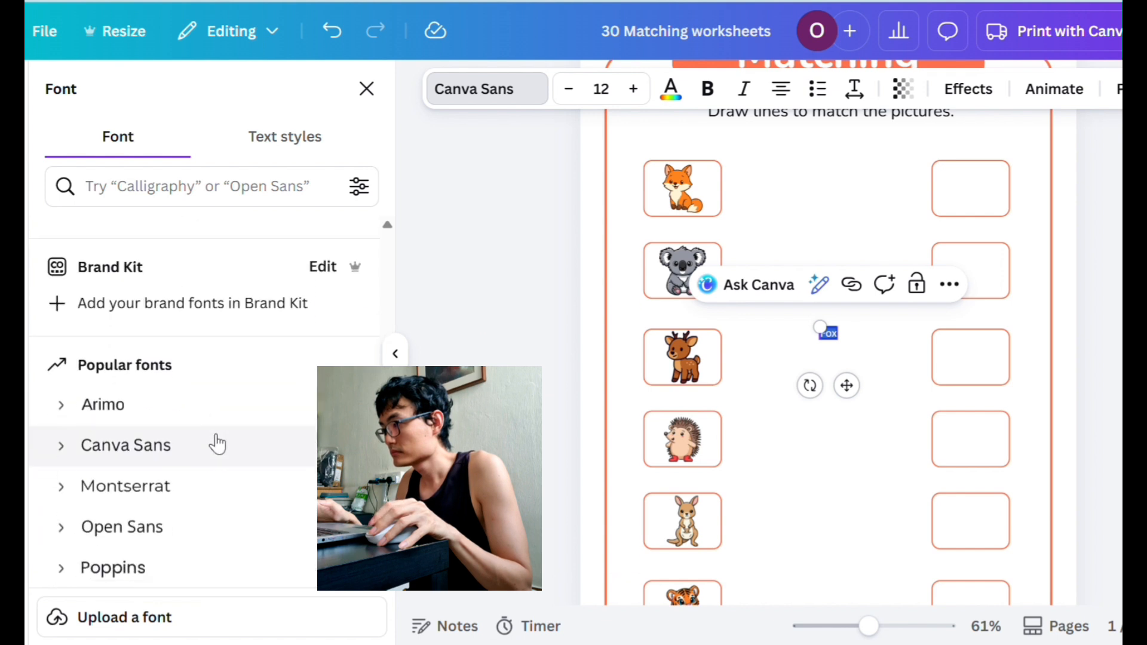
scroll(180, 411, up, 10)
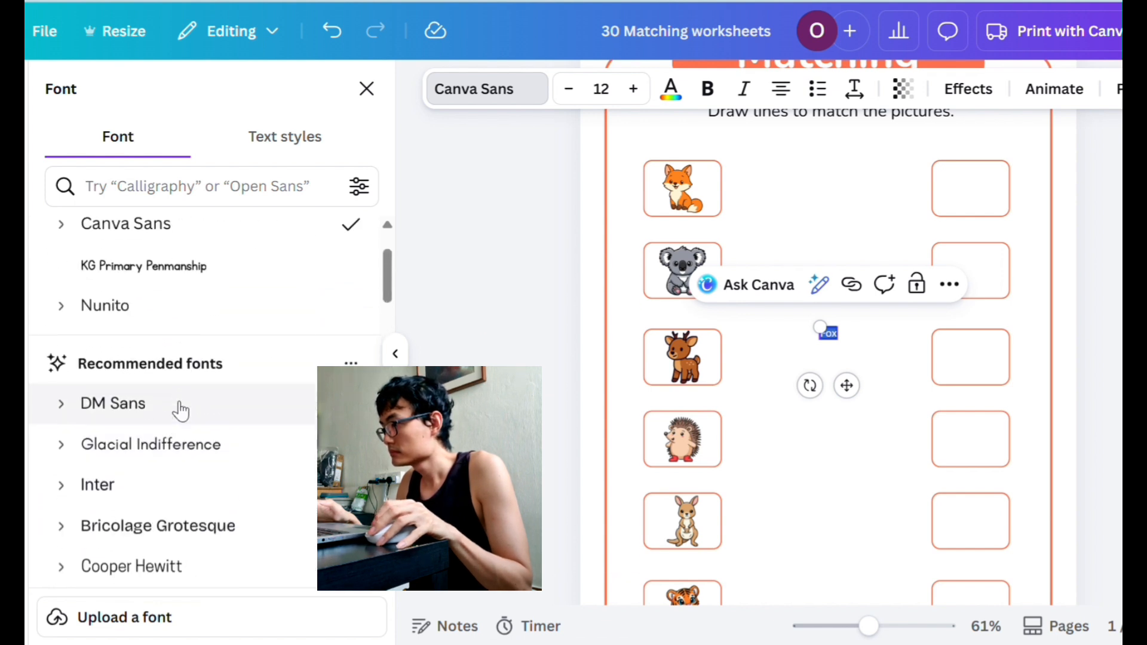
scroll(180, 411, down, 15)
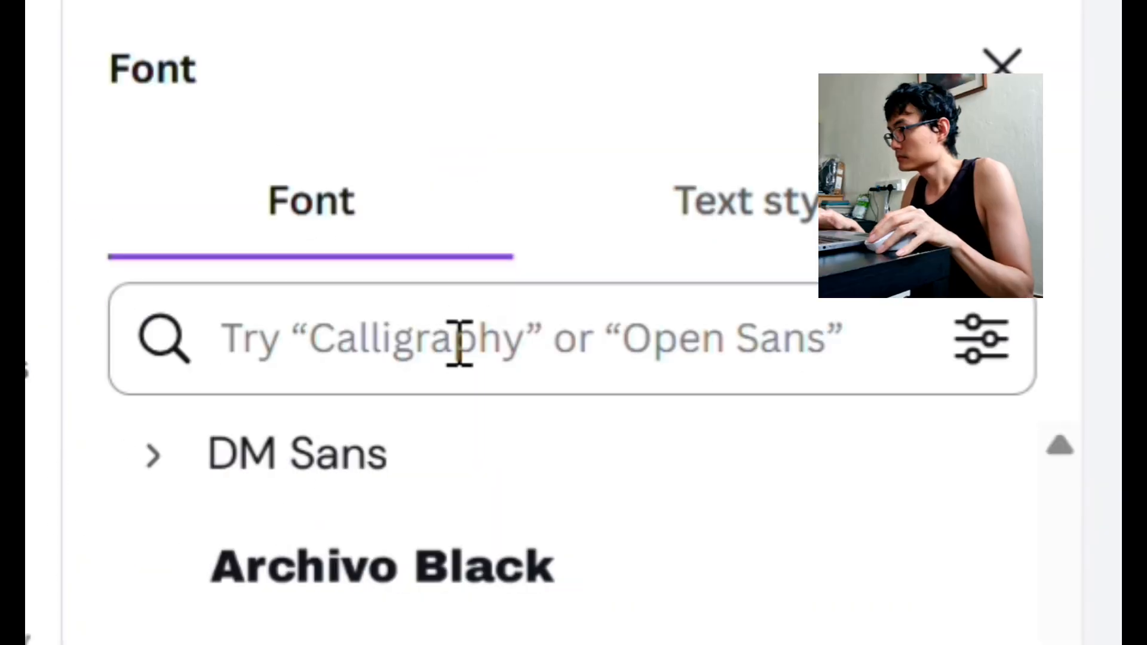
click(171, 187)
text(com)
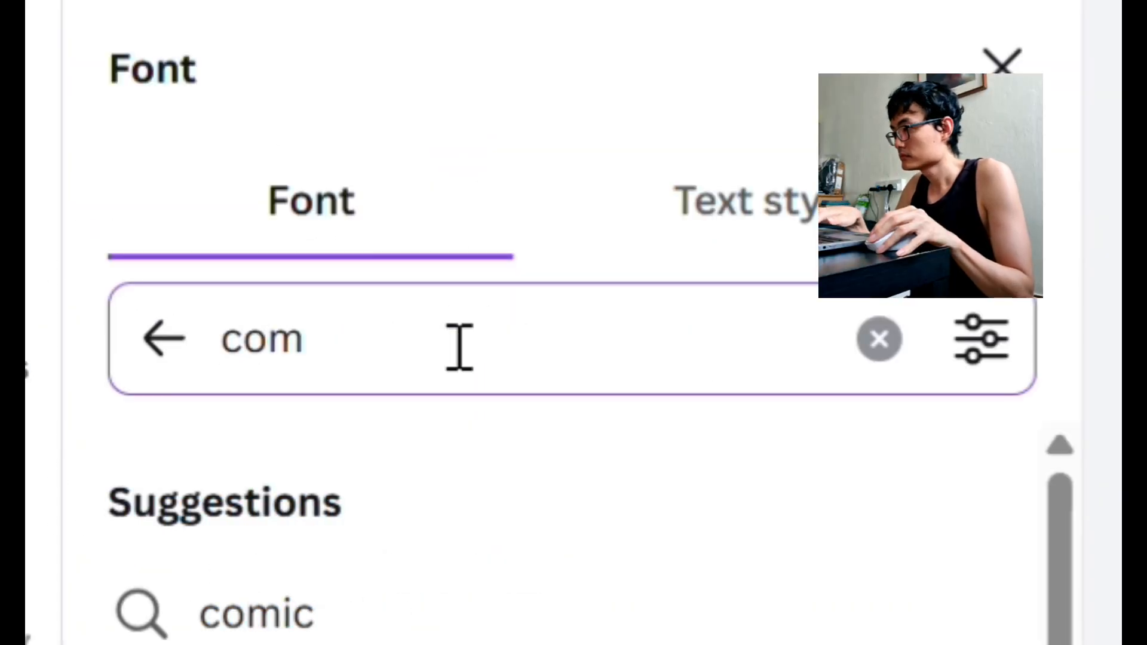
text(ic)
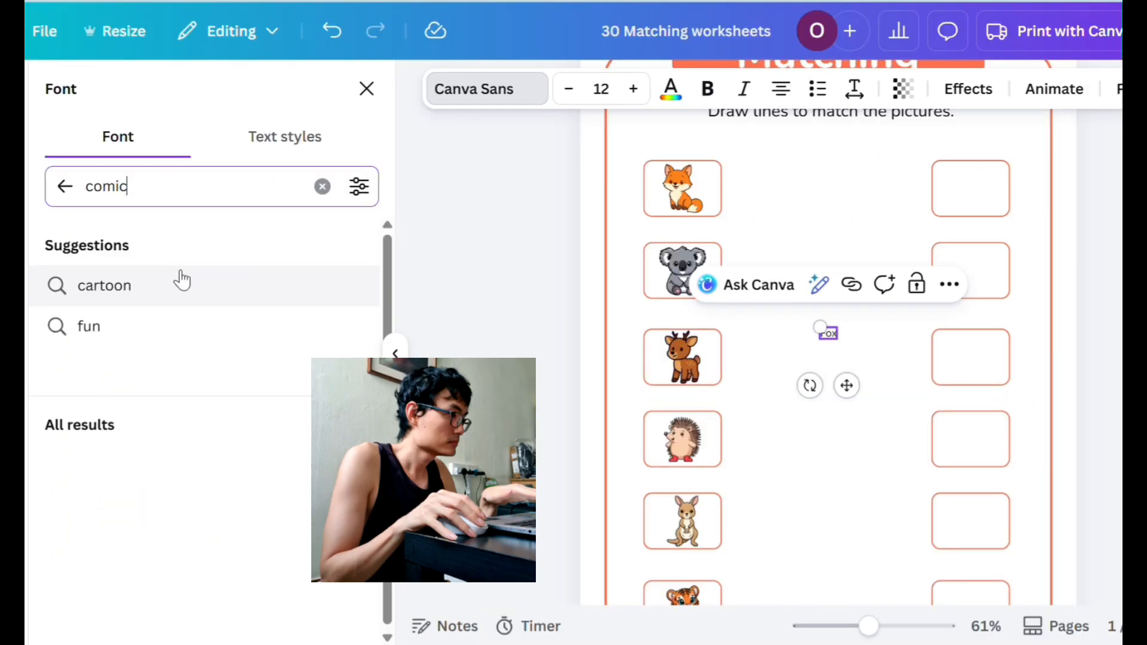
click(172, 465)
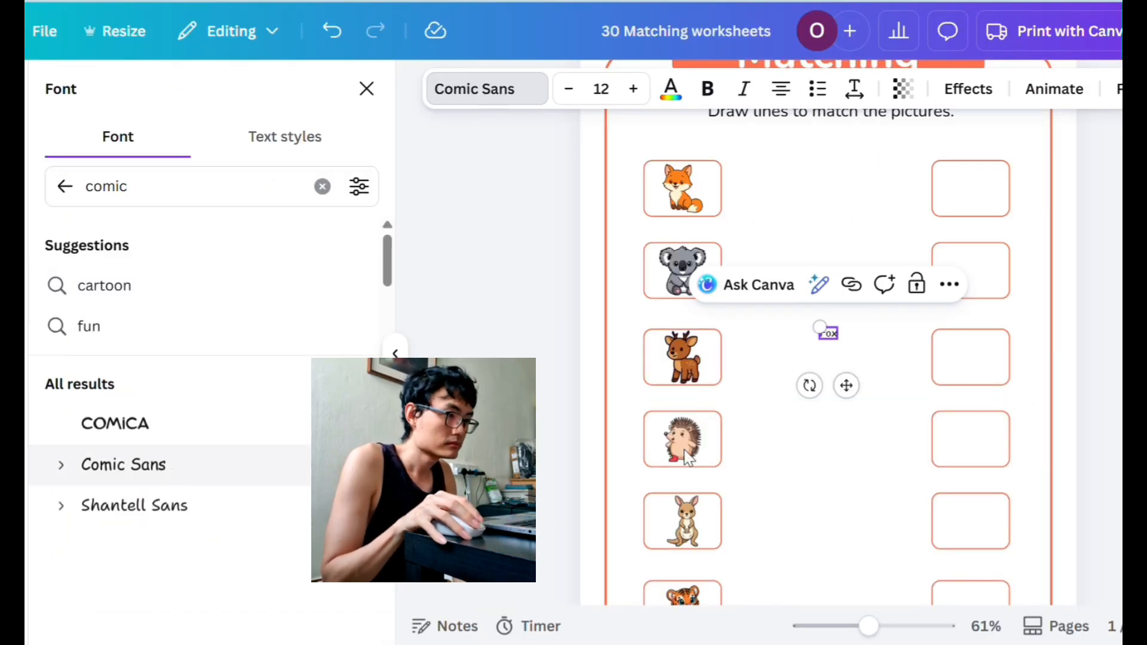
- Enlarge the Fox text to size 30 and center it in the second box of the right column
drag(846, 386, 970, 234)
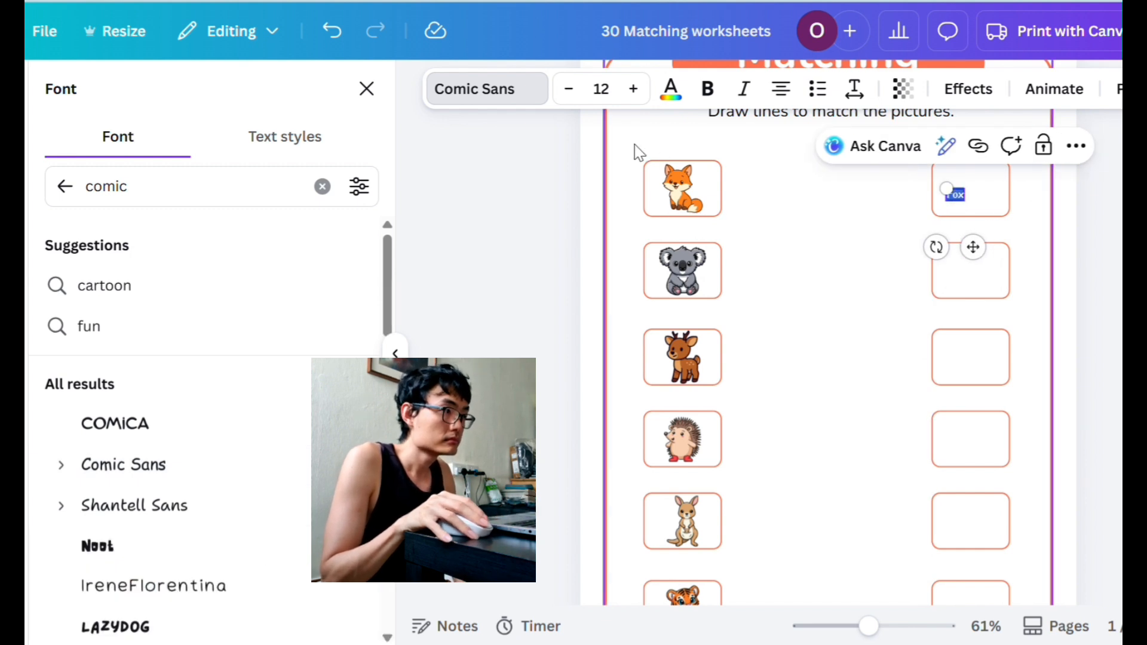
click(632, 89)
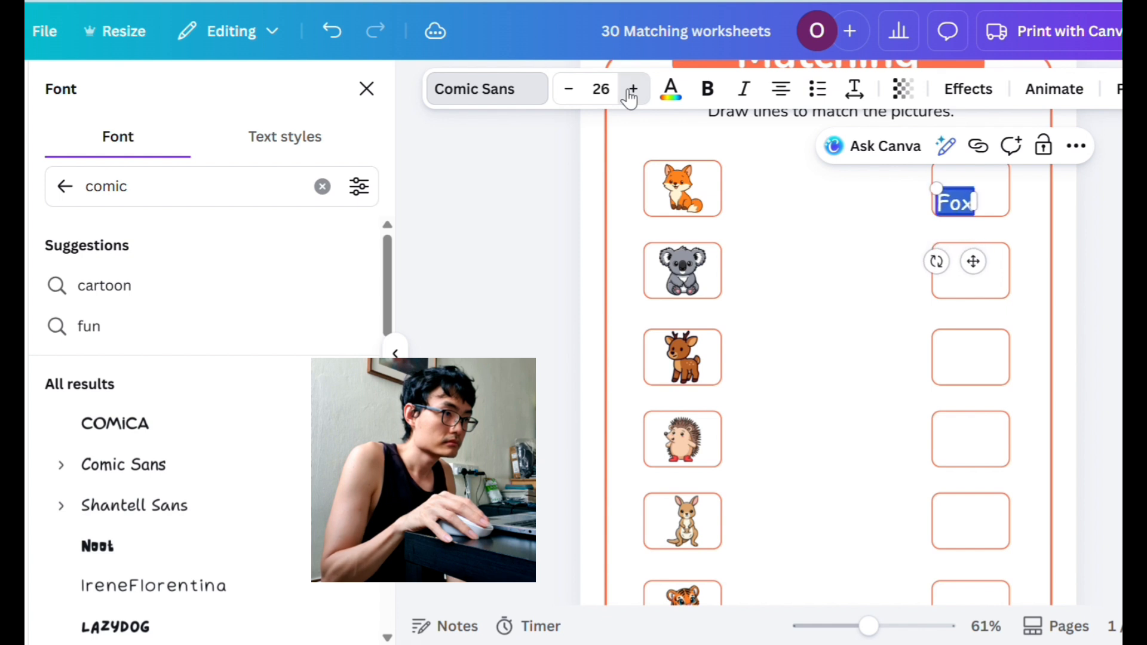
click(632, 89)
drag(973, 265, 987, 329)
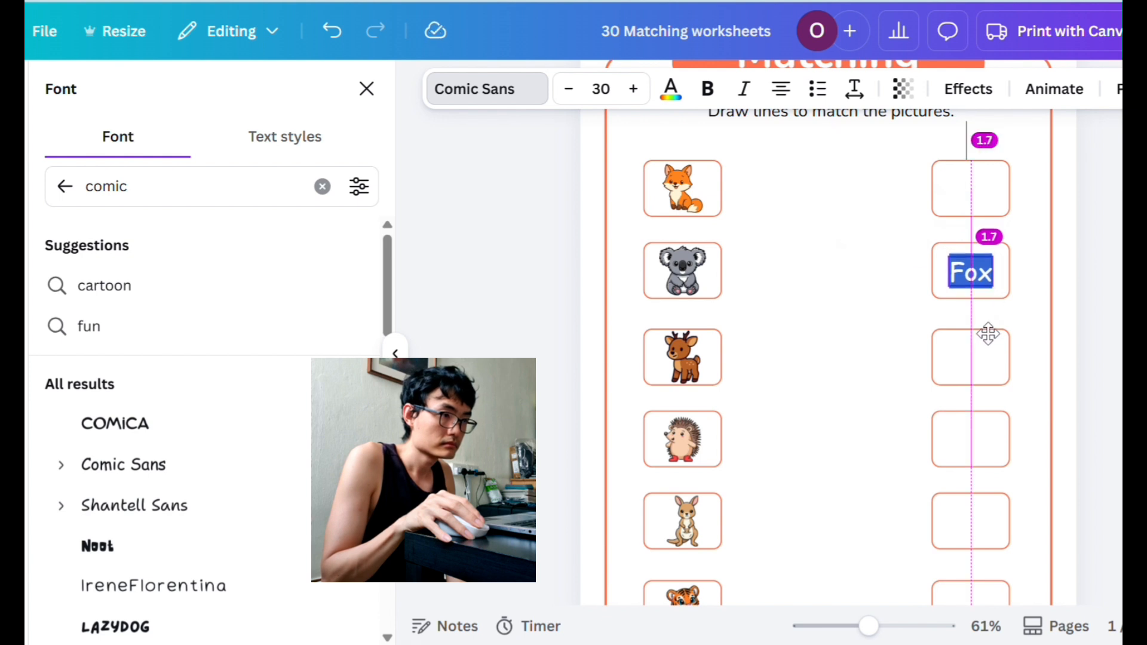
drag(989, 334, 988, 333)
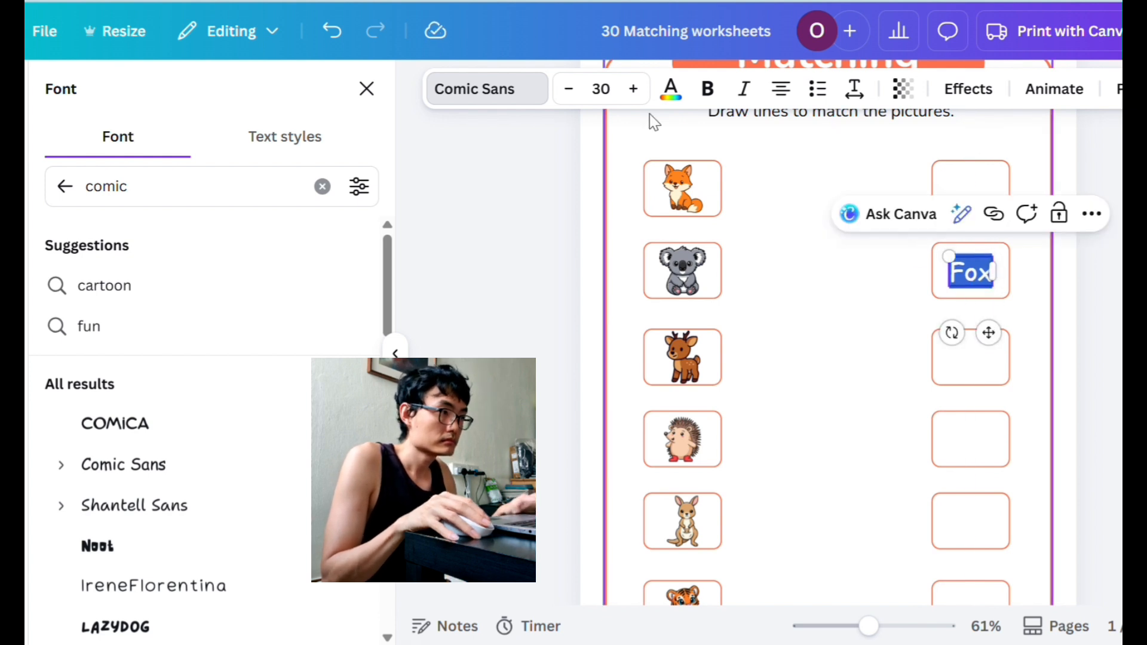
- Reduce the Fox text's font size to 24
click(570, 90)
click(569, 90)
click(570, 90)
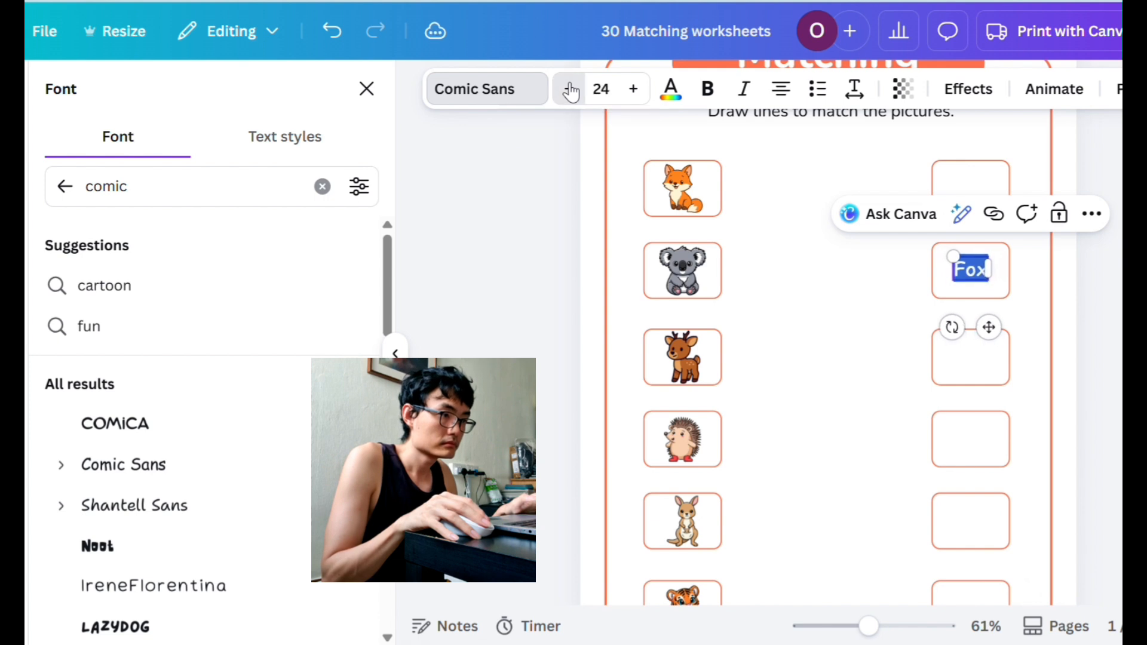
- Replace the Fox text with "Kangaroo" at font size 21 and center it in the second box of the right column
click(1014, 277)
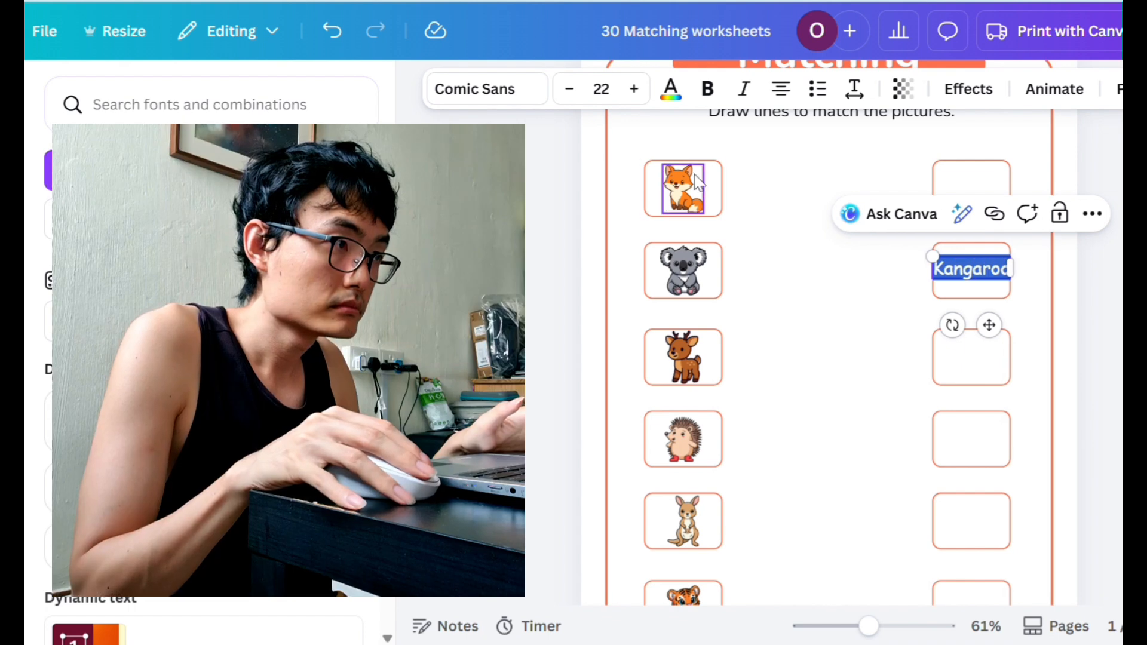
click(571, 94)
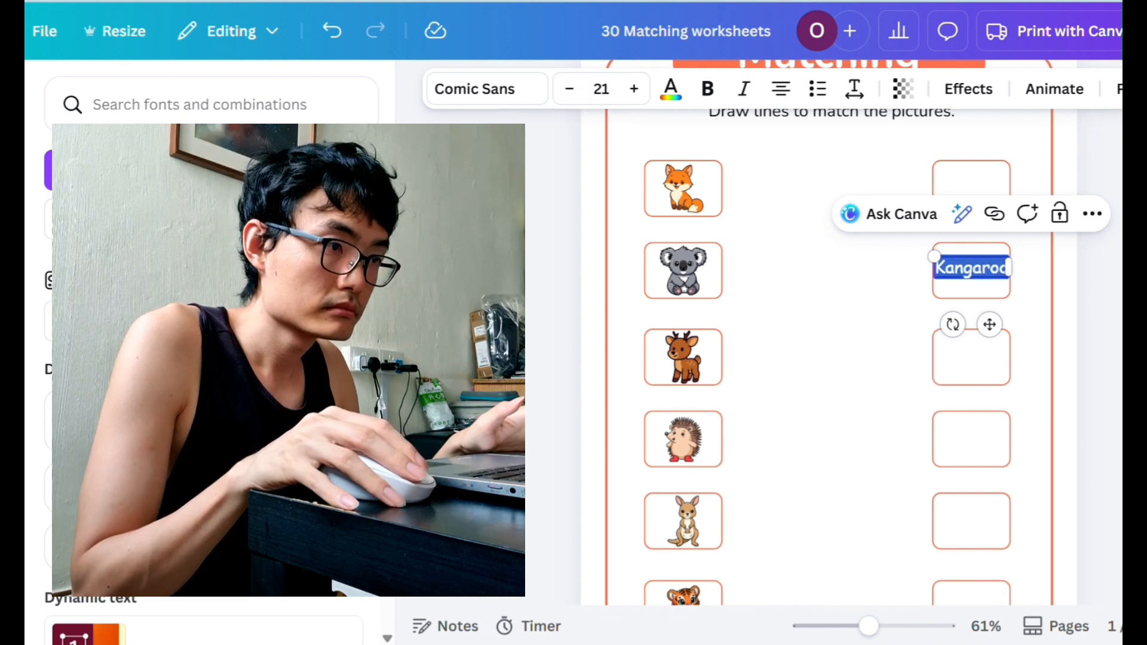
click(520, 180)
click(983, 271)
drag(983, 272, 985, 276)
click(1055, 302)
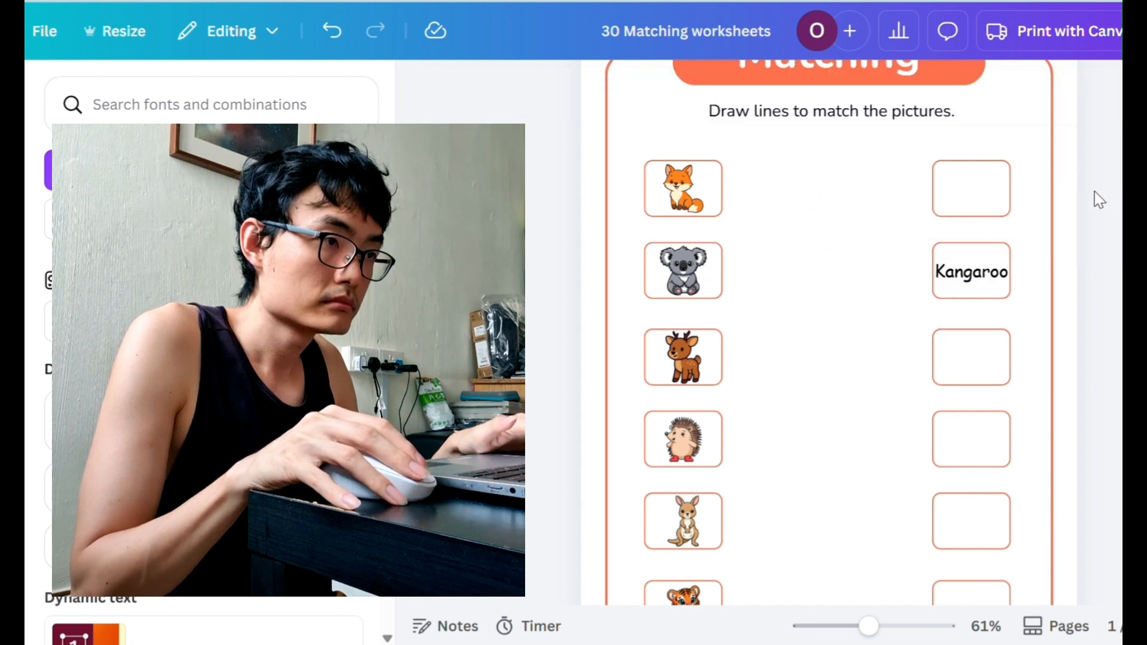
- Duplicate the Kangaroo text into the first and third boxes of the right column
click(974, 272)
drag(998, 338, 997, 251)
text(Kangaroo)
drag(1006, 336, 995, 412)
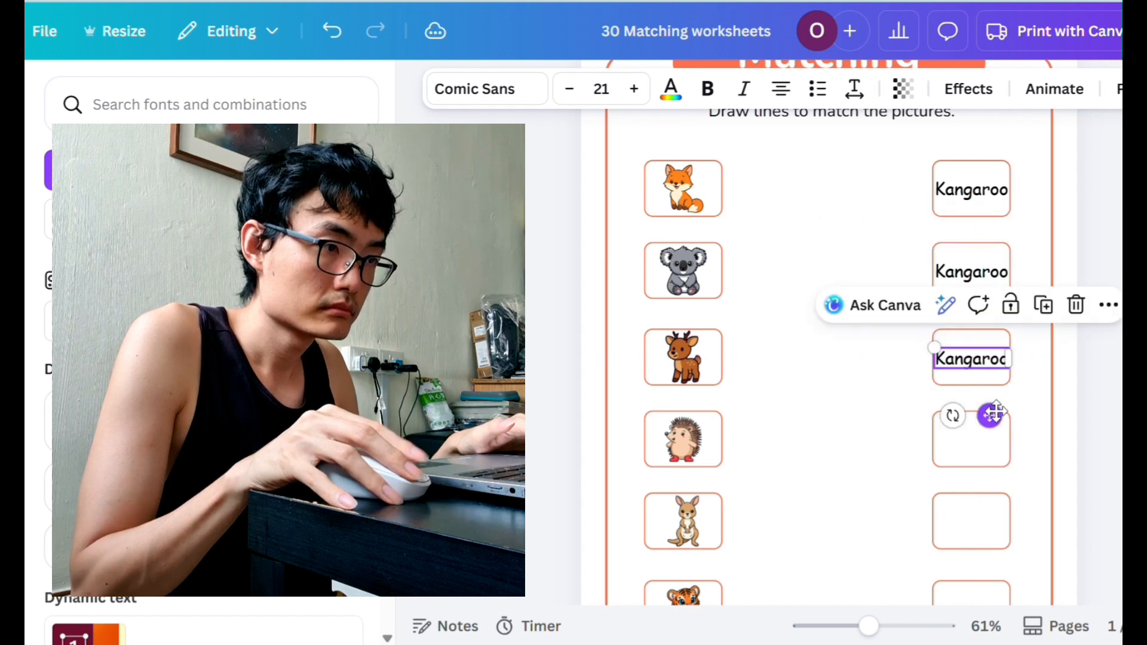
- Paste three more copies of the Kangaroo text and center them in the fourth, fifth and sixth right-column boxes
scroll(1001, 412, down, 2)
key(ctrl+v)
drag(999, 122, 994, 281)
key(ctrl+v)
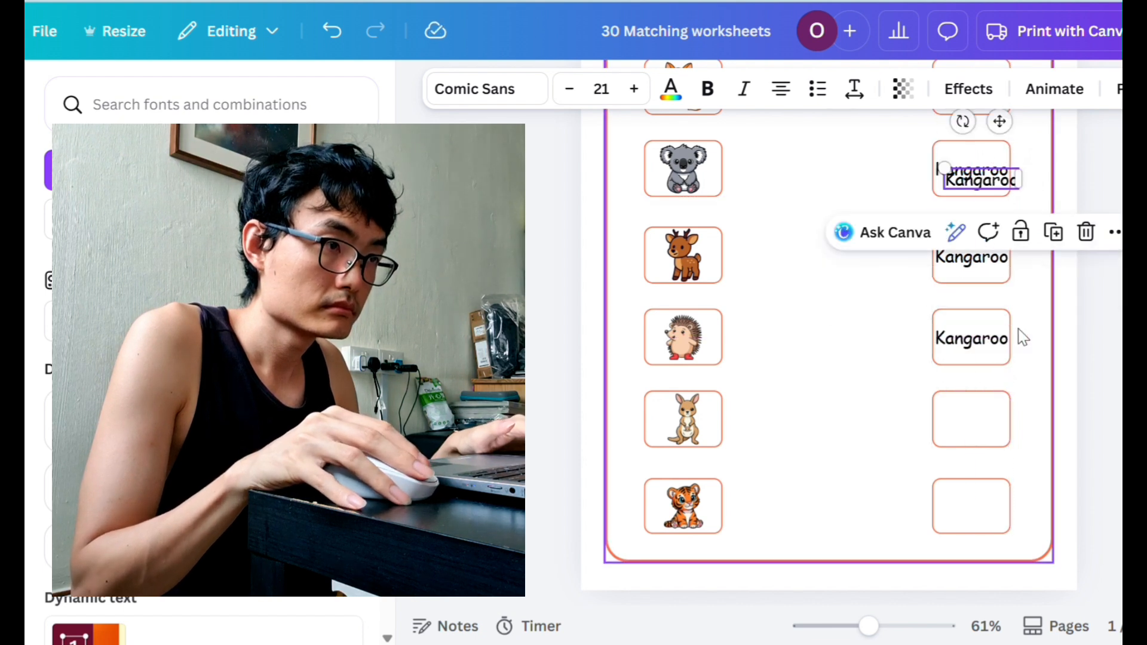
drag(998, 120, 987, 361)
key(ctrl+v)
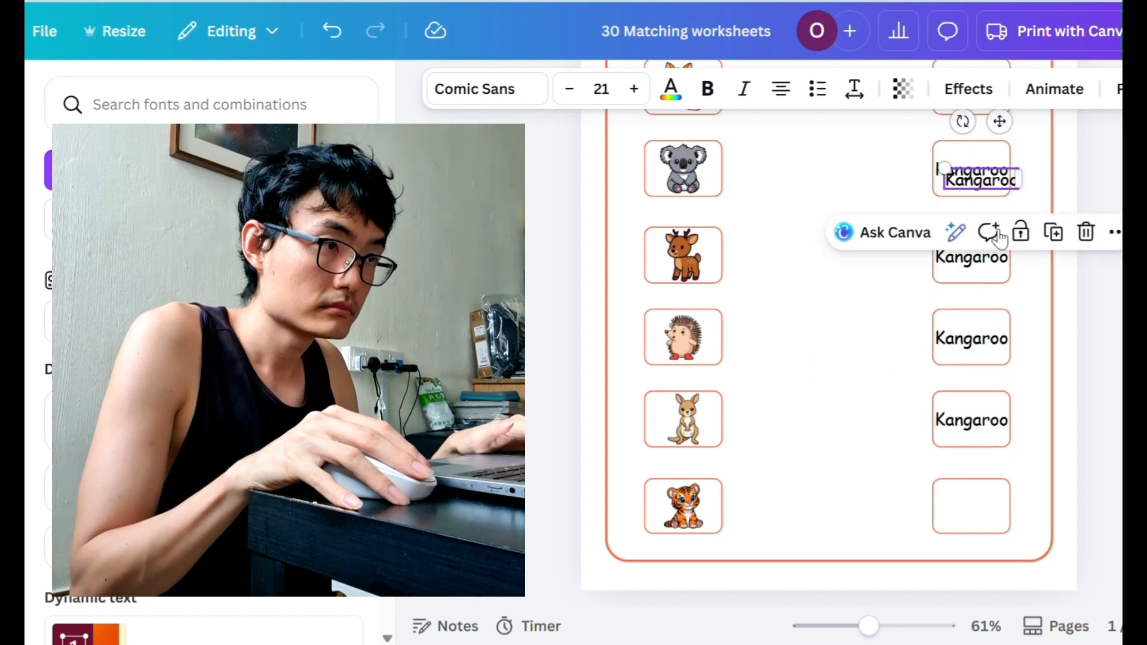
drag(1003, 131, 998, 455)
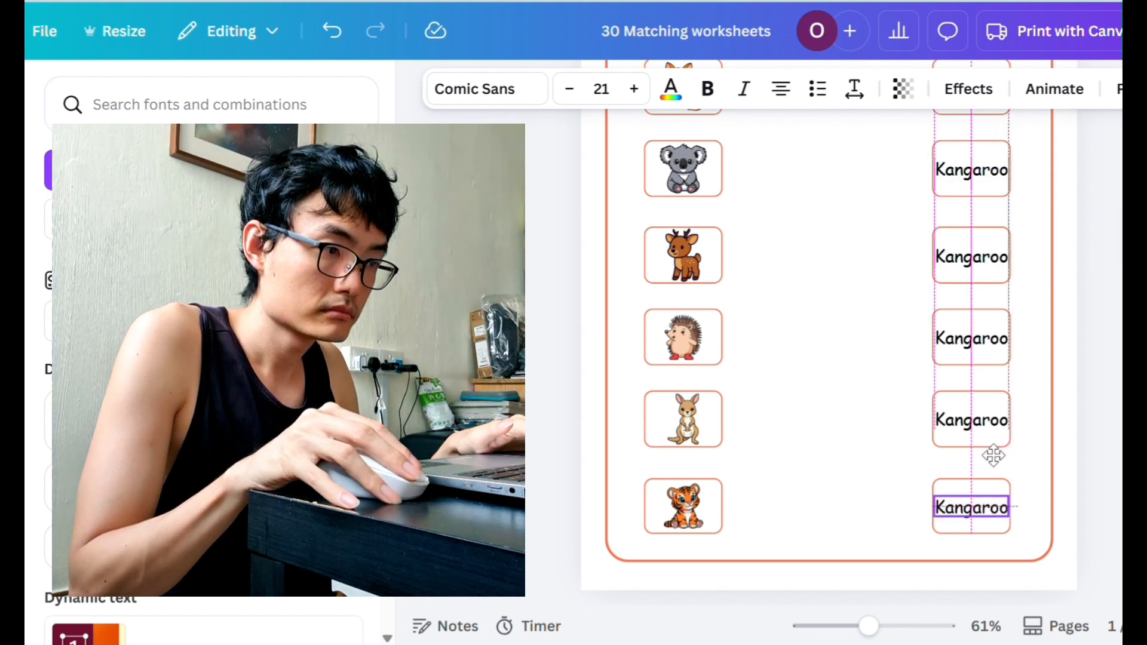
drag(999, 464, 999, 464)
- Change the text in the sixth box of the right column to "Fox"
scroll(1016, 359, up, 3)
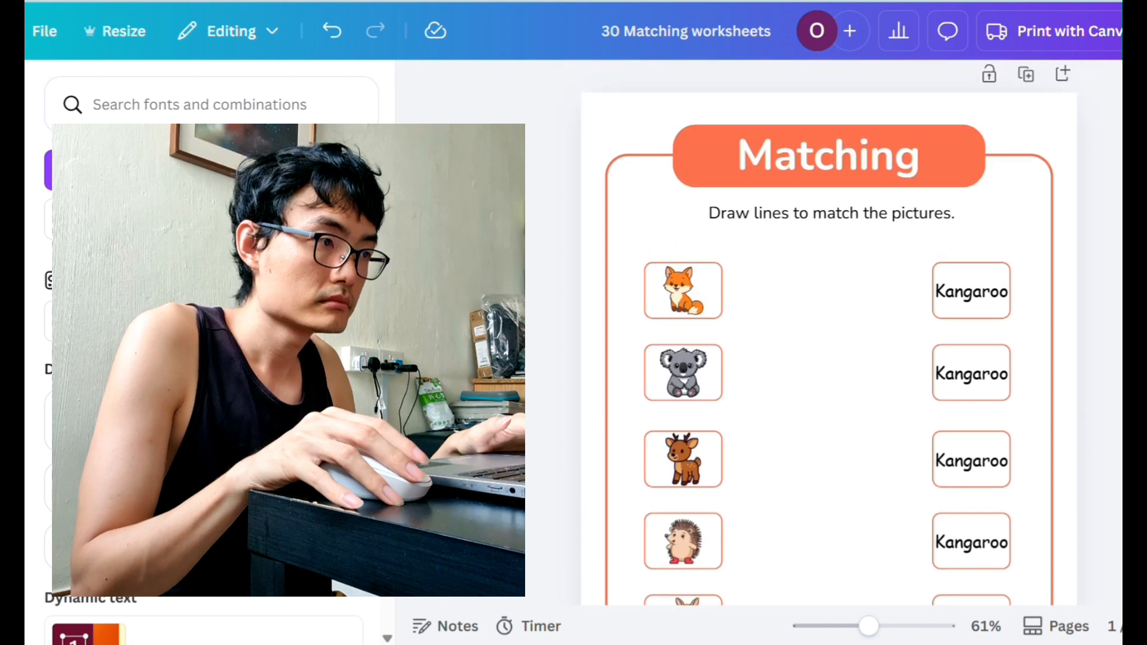
scroll(1015, 404, down, 3)
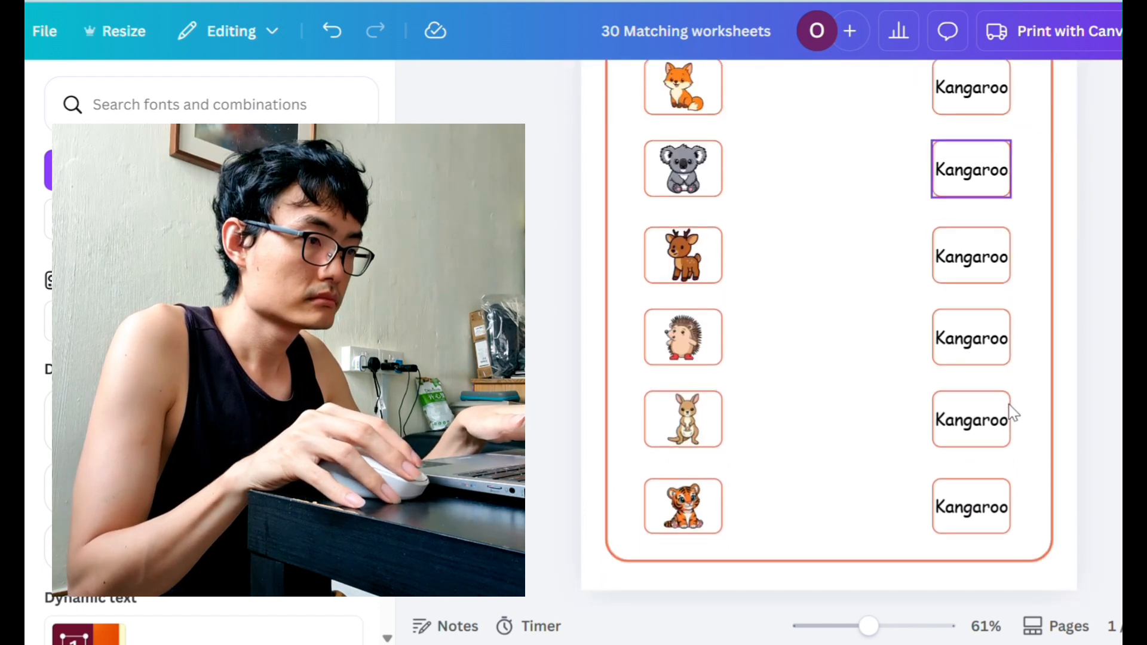
double_click(973, 512)
text(Fox)
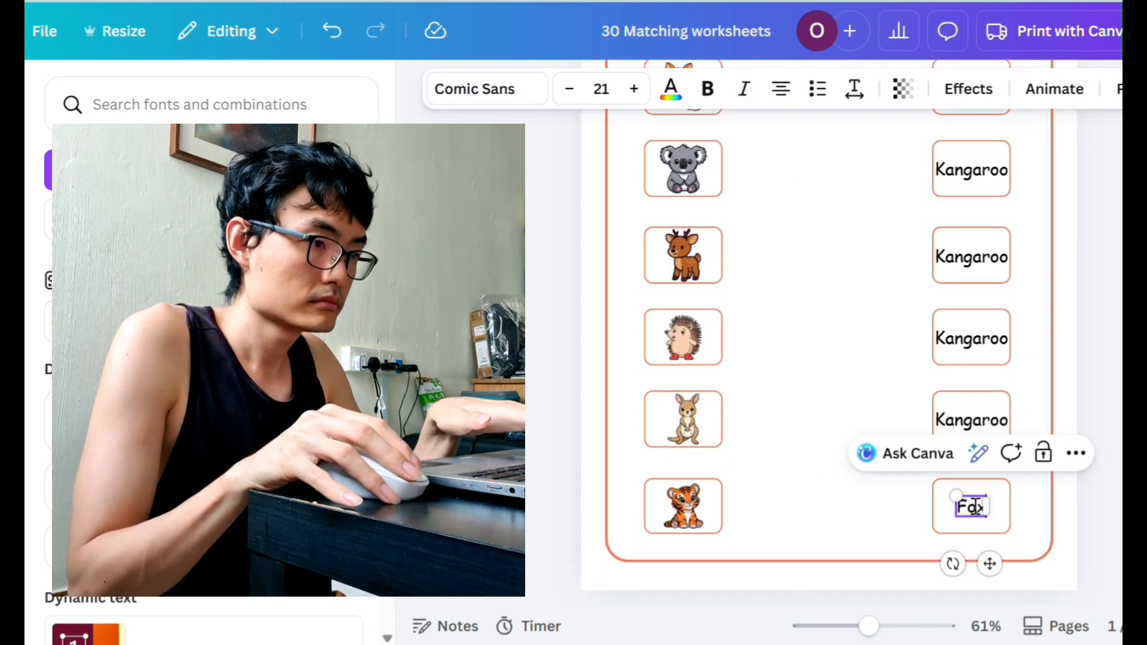
click(1111, 395)
- Change the text in the fourth box of the right column to "Koala"
scroll(1111, 396, up, 3)
scroll(1111, 396, down, 2)
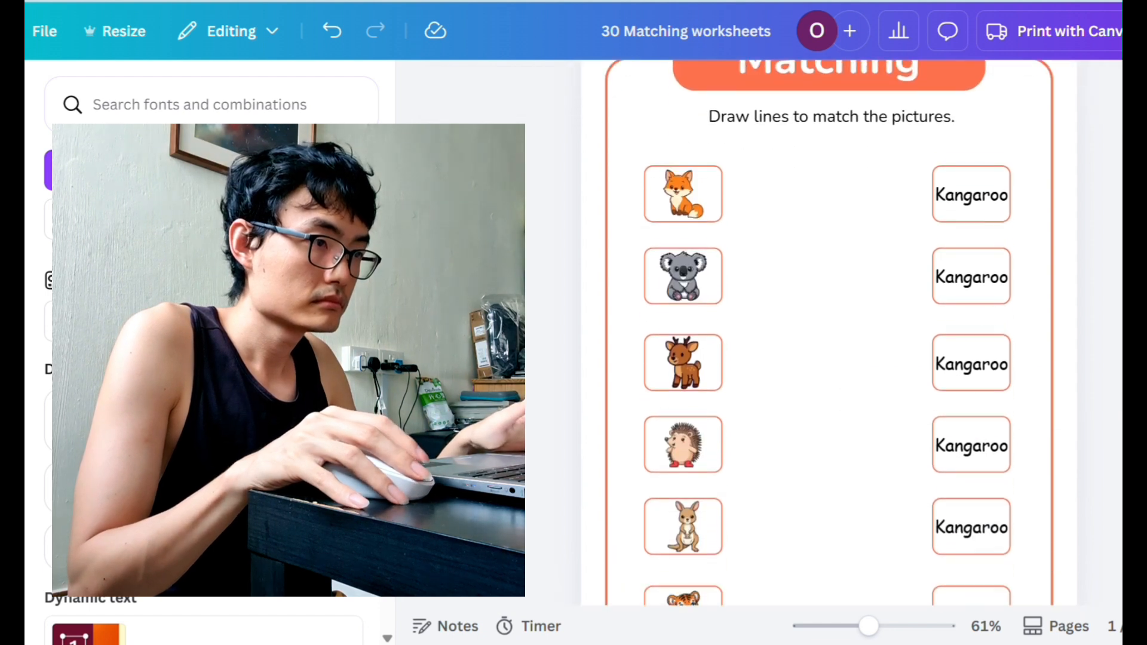
double_click(964, 441)
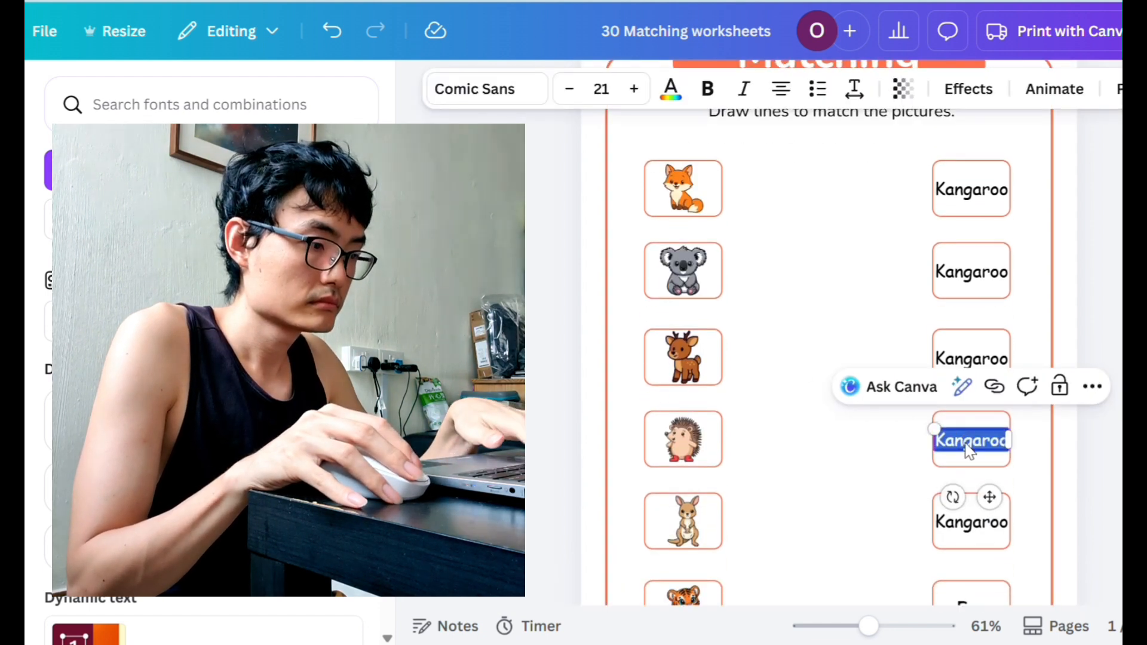
text(H)
text(a)
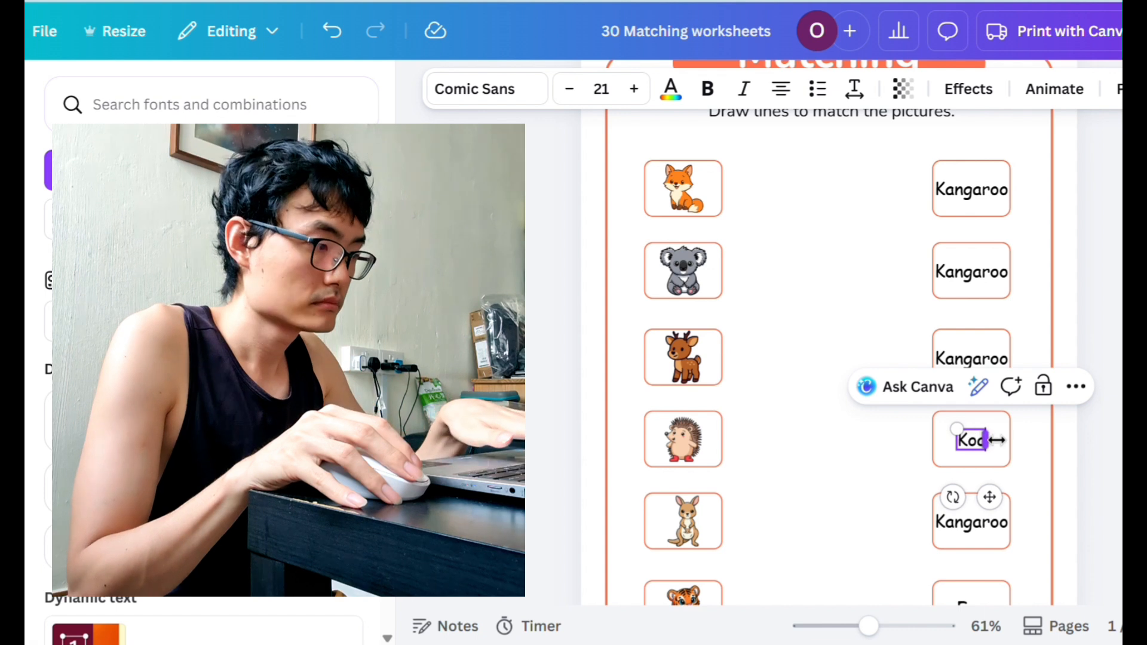
text(la)
click(1029, 426)
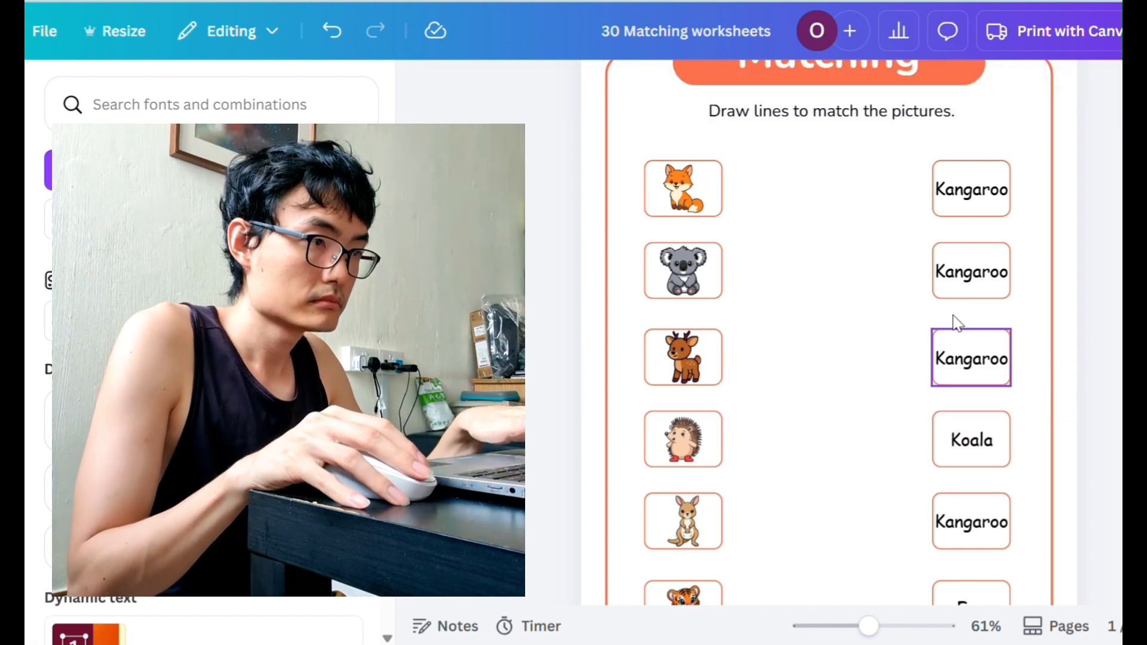
- Change the text in the second box of the right column to "Deer"
click(960, 272)
click(958, 273)
key(ctrl+a)
text(Deer)
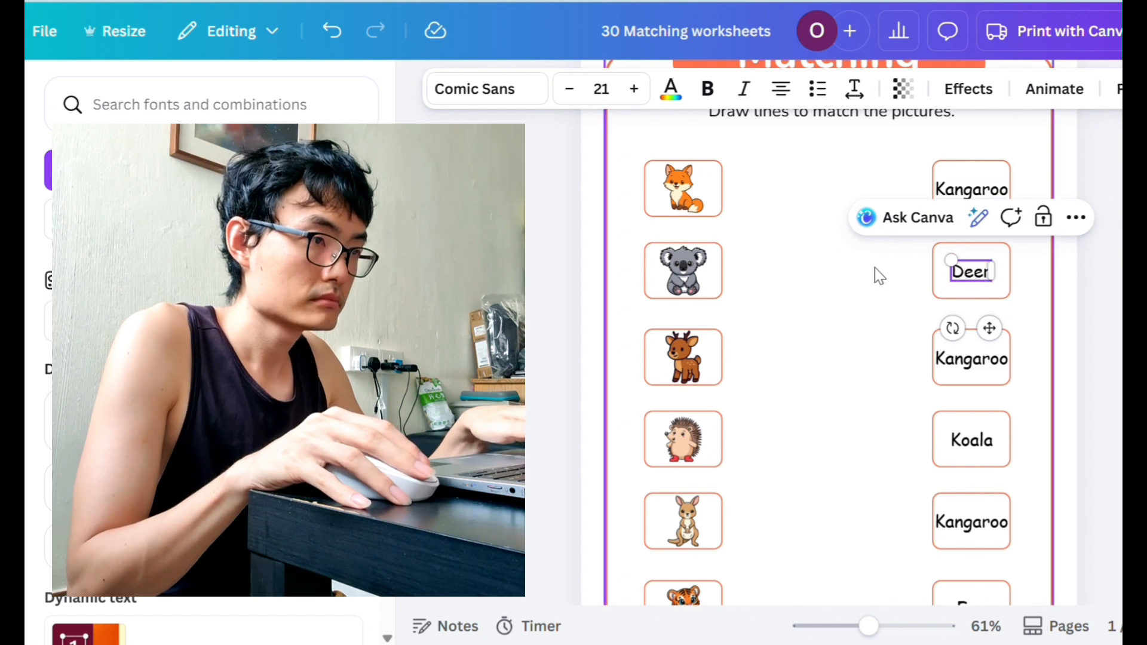
- Change the text in the first box of the right column to "Hedgehog"
double_click(972, 192)
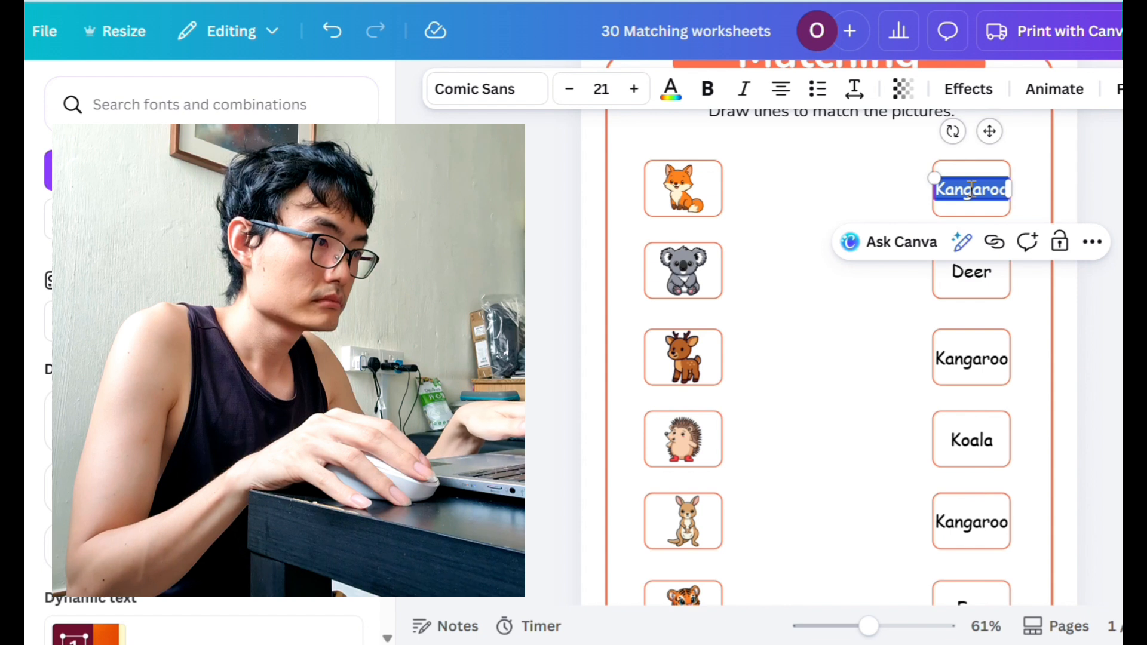
text(Hedge)
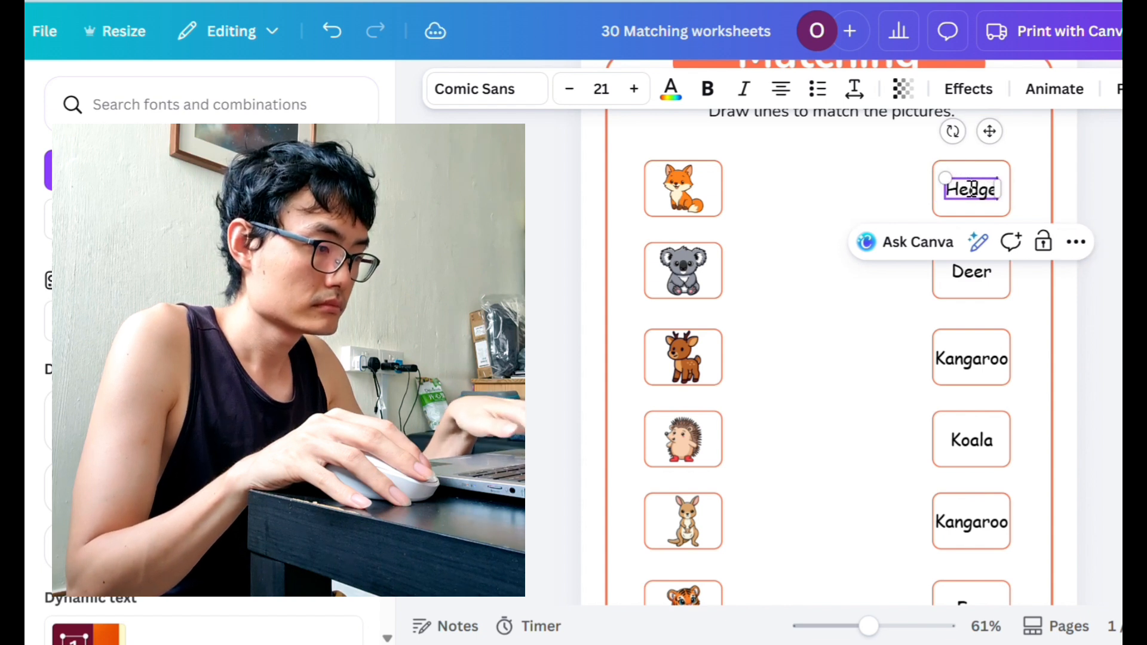
text(hog)
click(1108, 242)
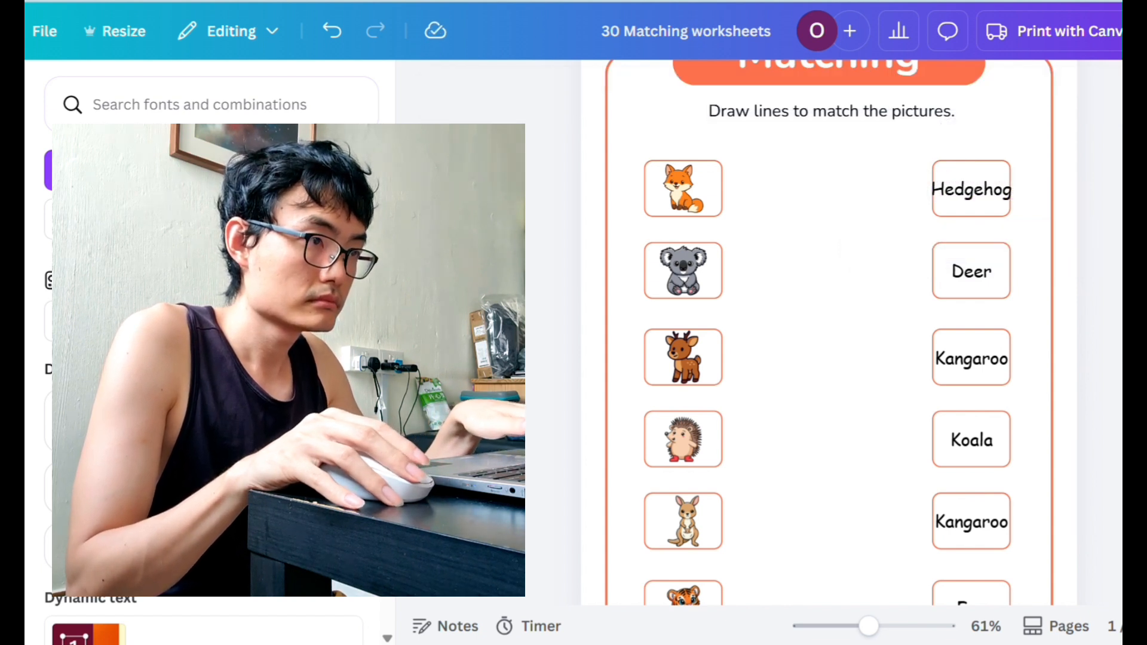
- Change the text in the third box of the right column to "Tiger"
scroll(837, 329, down, 2)
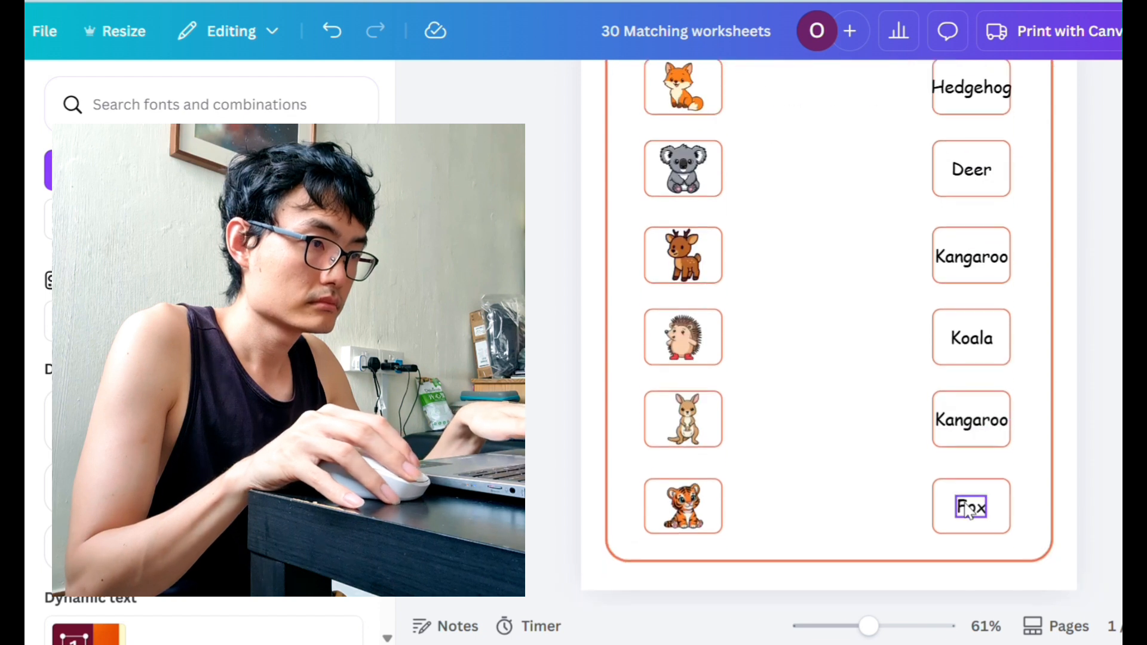
click(966, 257)
double_click(967, 257)
key(BackSpace)
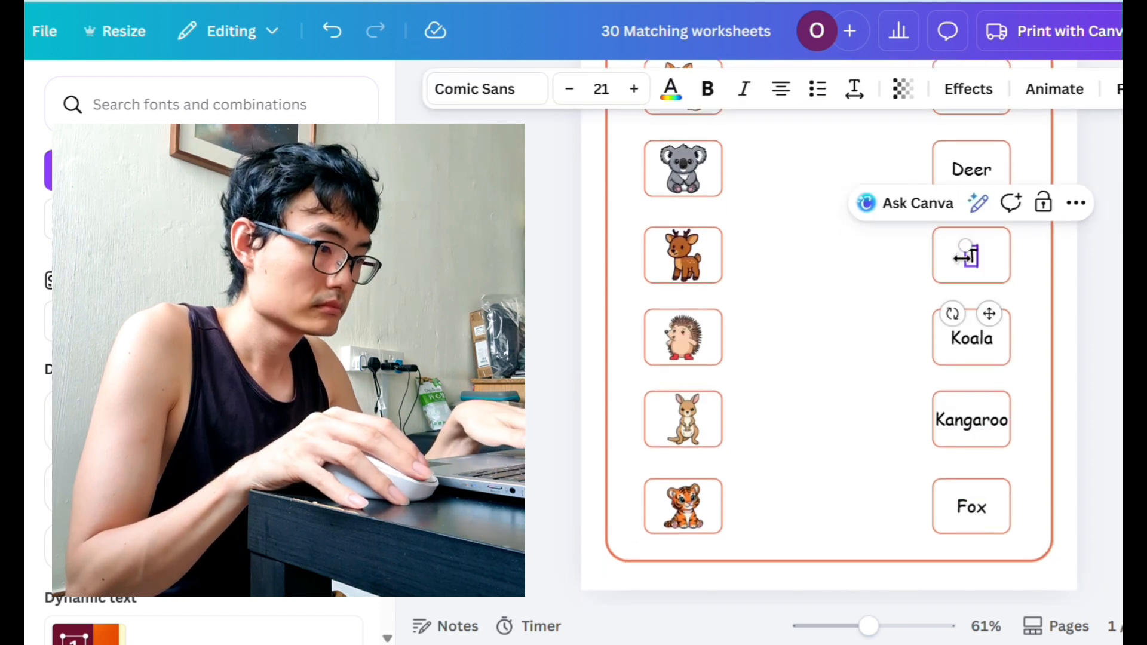
text(Tiger)
key(Escape)
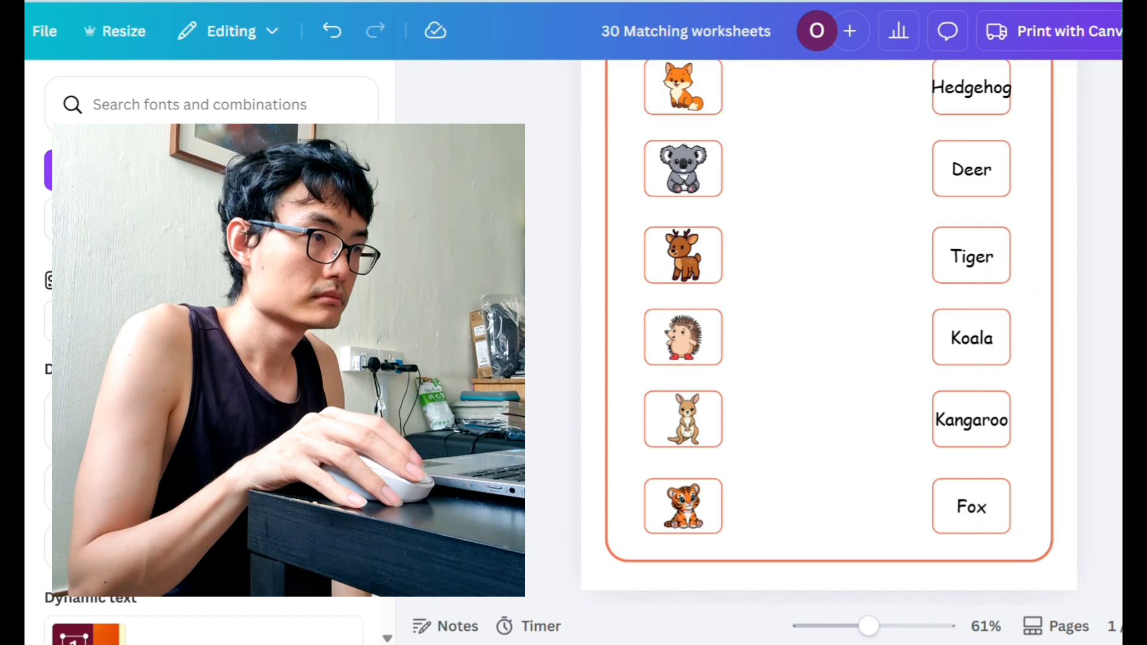
scroll(837, 328, up, 2)
drag(869, 626, 856, 626)
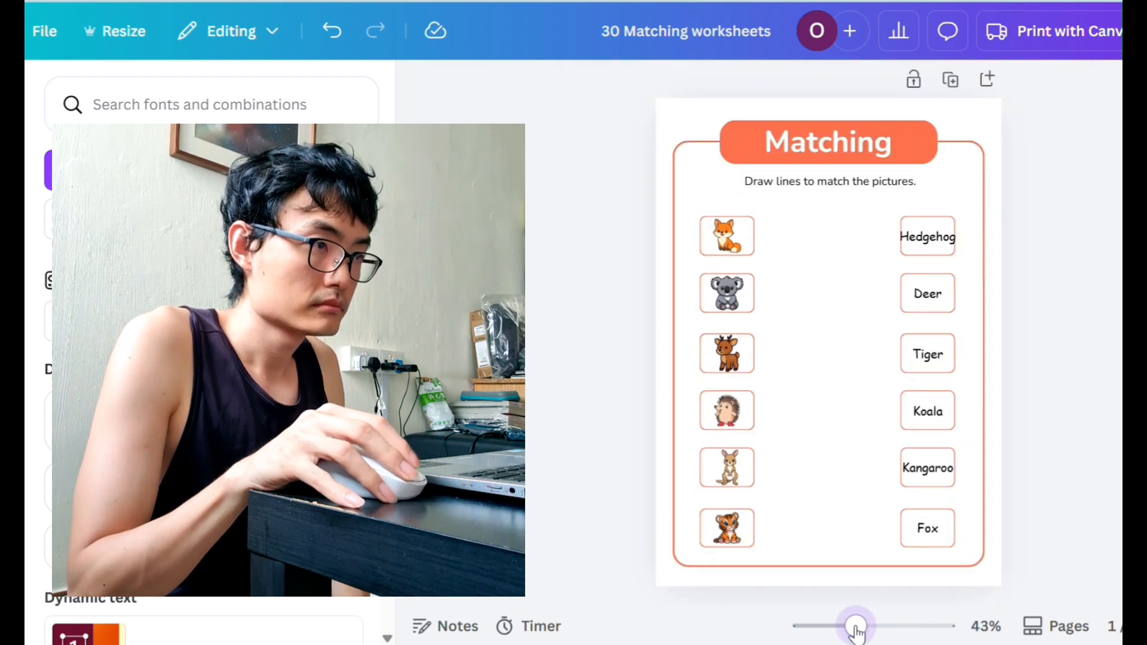